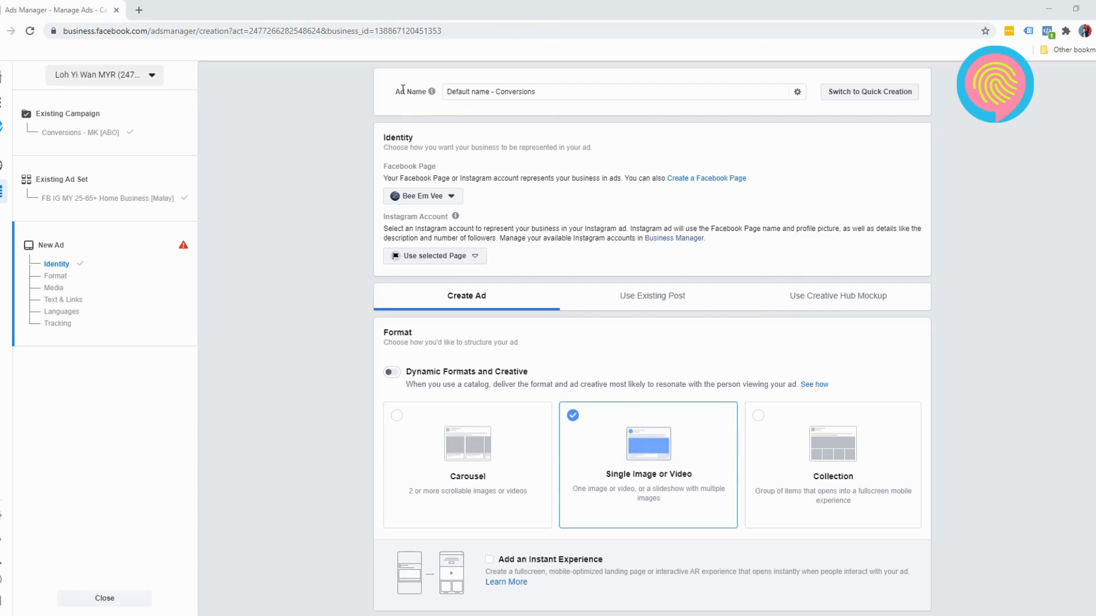
# Step: Name the new ad "Video 1"
pyautogui.moveTo(440, 97)
pyautogui.tripleClick(643, 96)
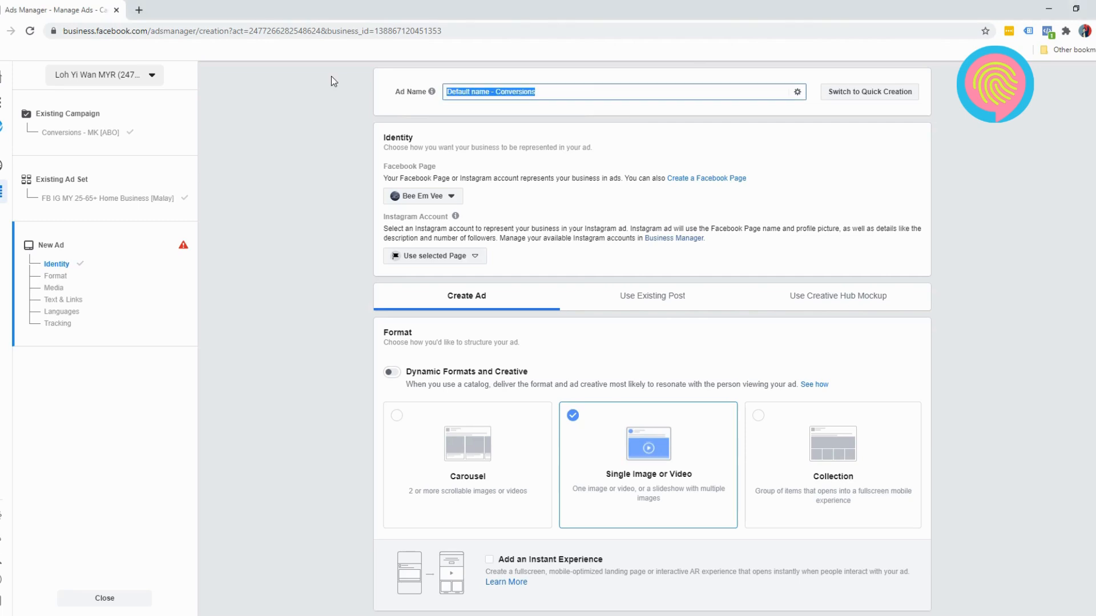
pyautogui.write('Video 1')
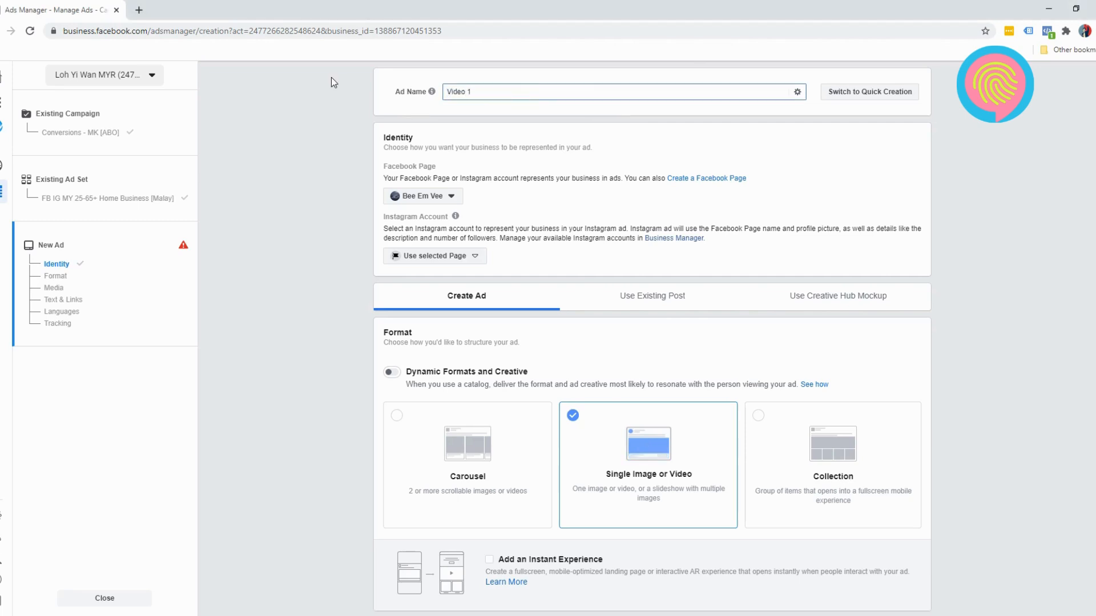
pyautogui.click(308, 141)
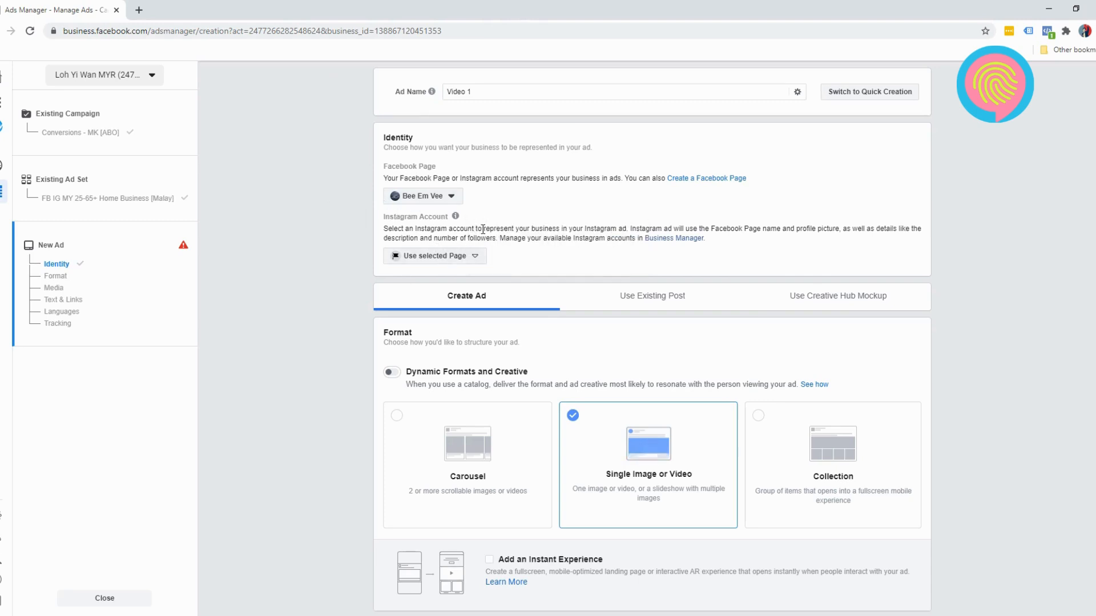
# Step: Examine the ad's media options, including the Add Media choices and the templates for creating a slideshow or a video
pyautogui.scroll(-3, 368, 240)
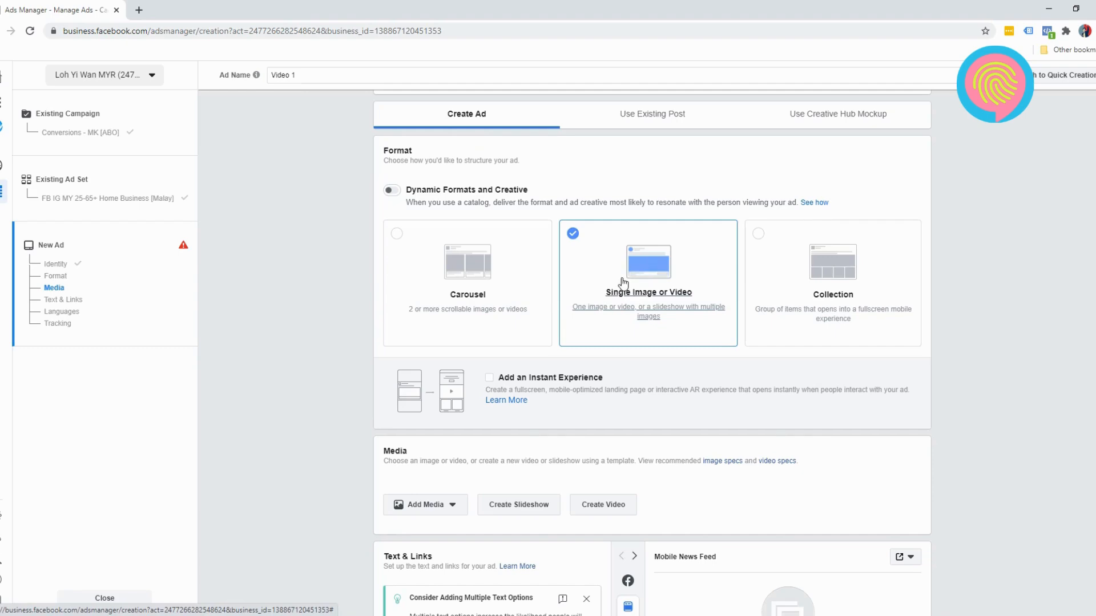
pyautogui.scroll(-5, 318, 257)
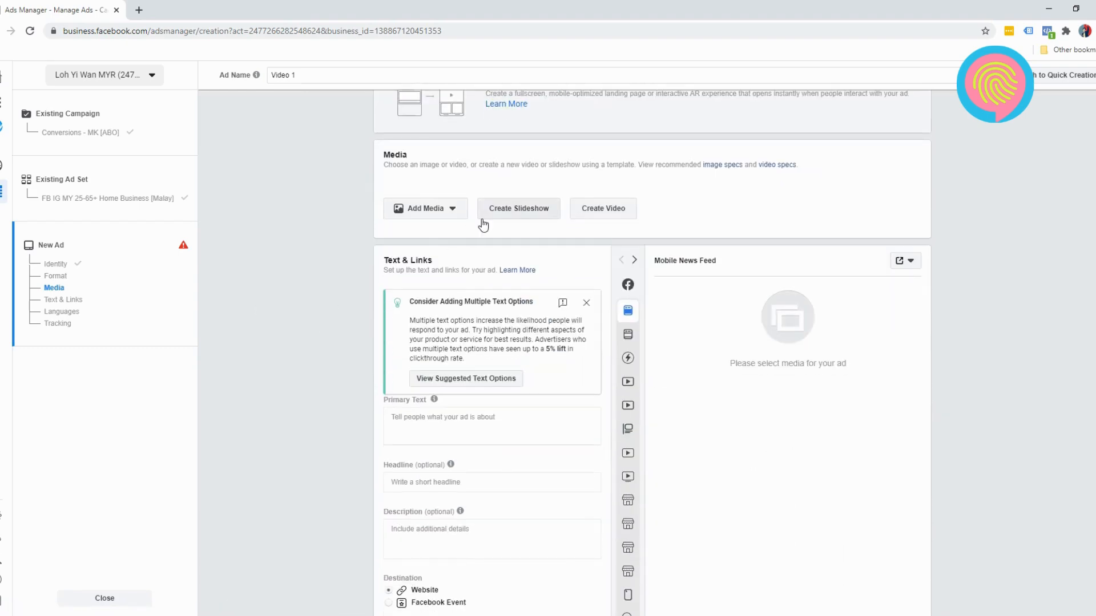
pyautogui.click(442, 210)
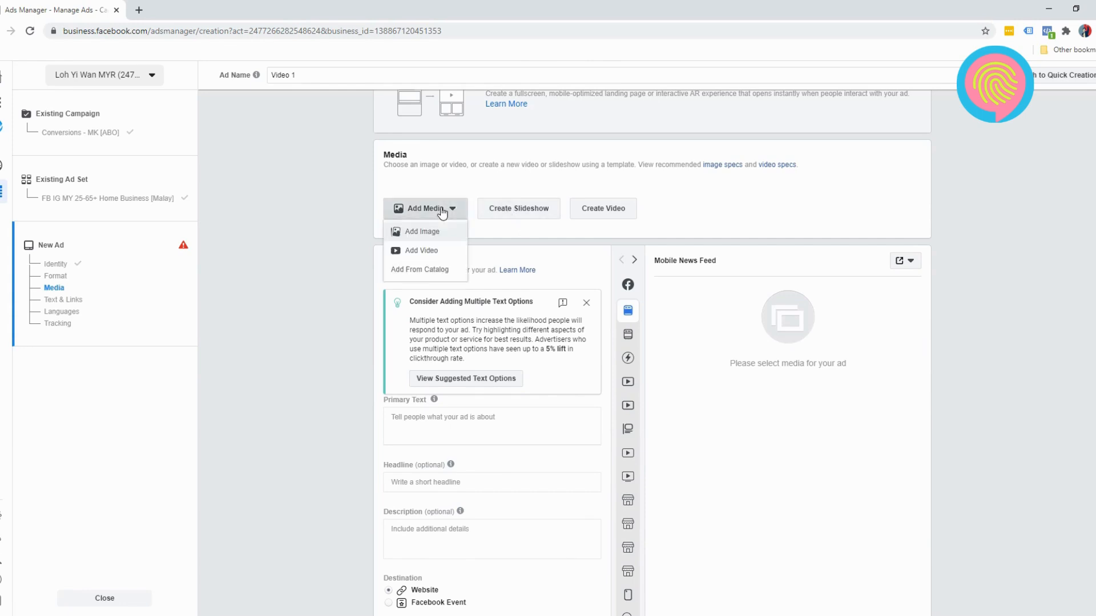
pyautogui.click(529, 178)
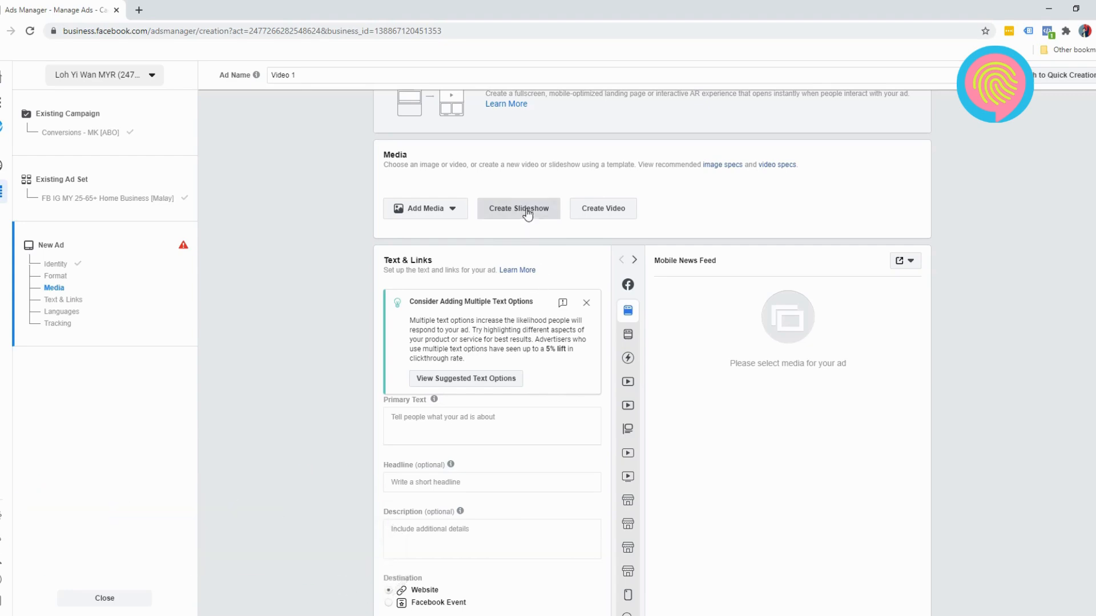
pyautogui.click(524, 211)
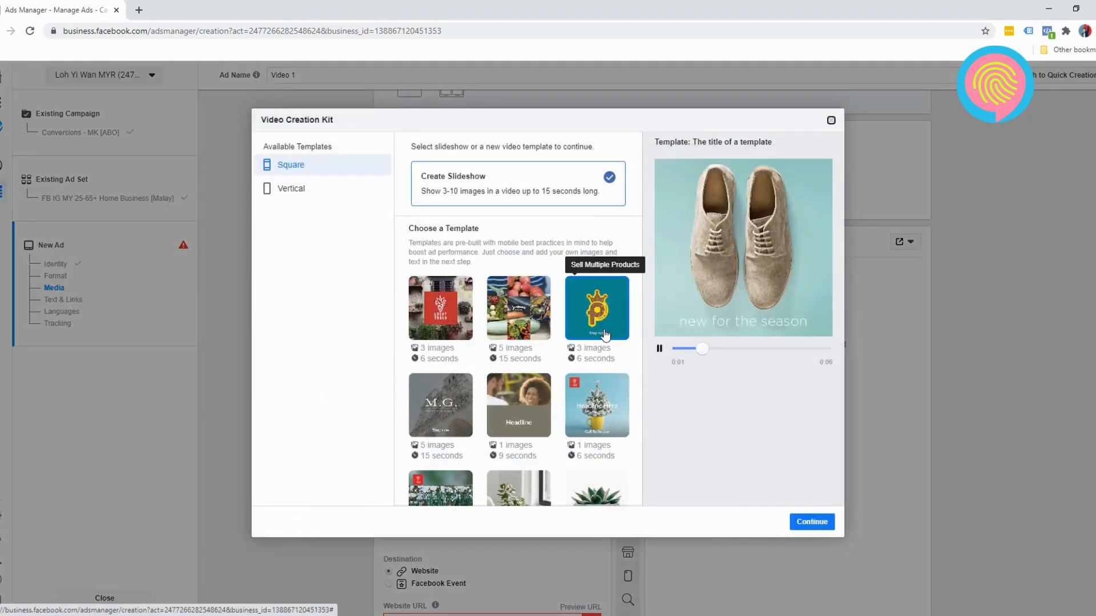
pyautogui.scroll(-3, 514, 353)
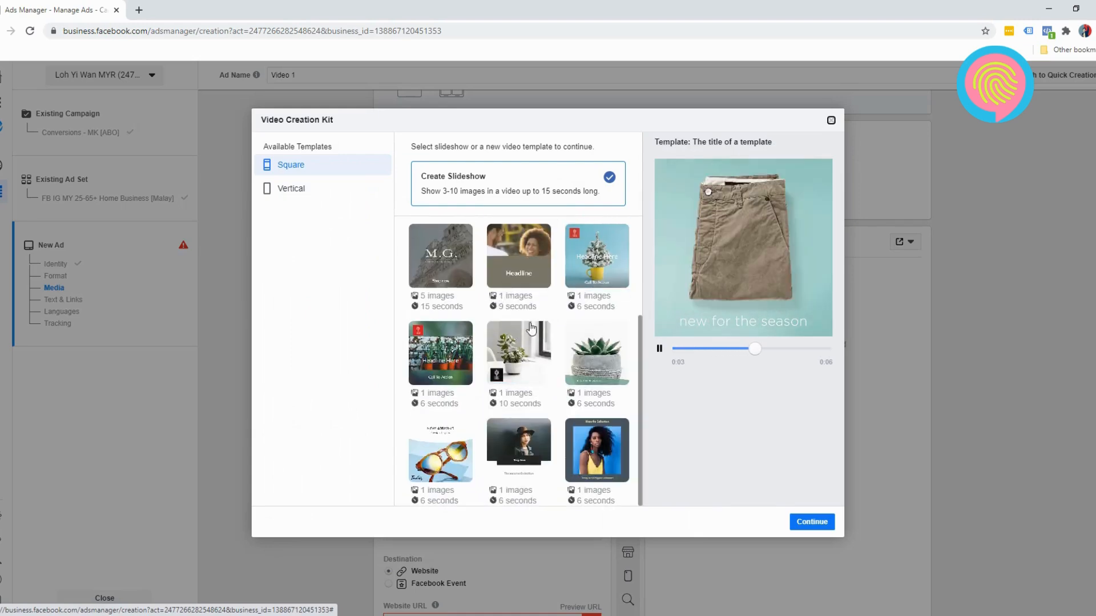
pyautogui.click(831, 121)
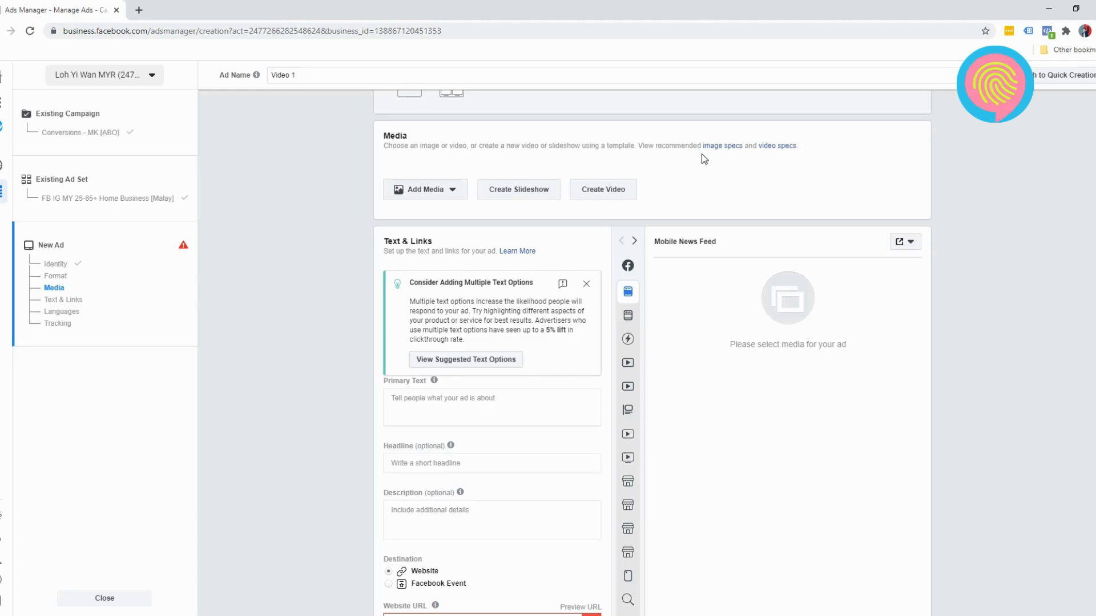
pyautogui.click(613, 194)
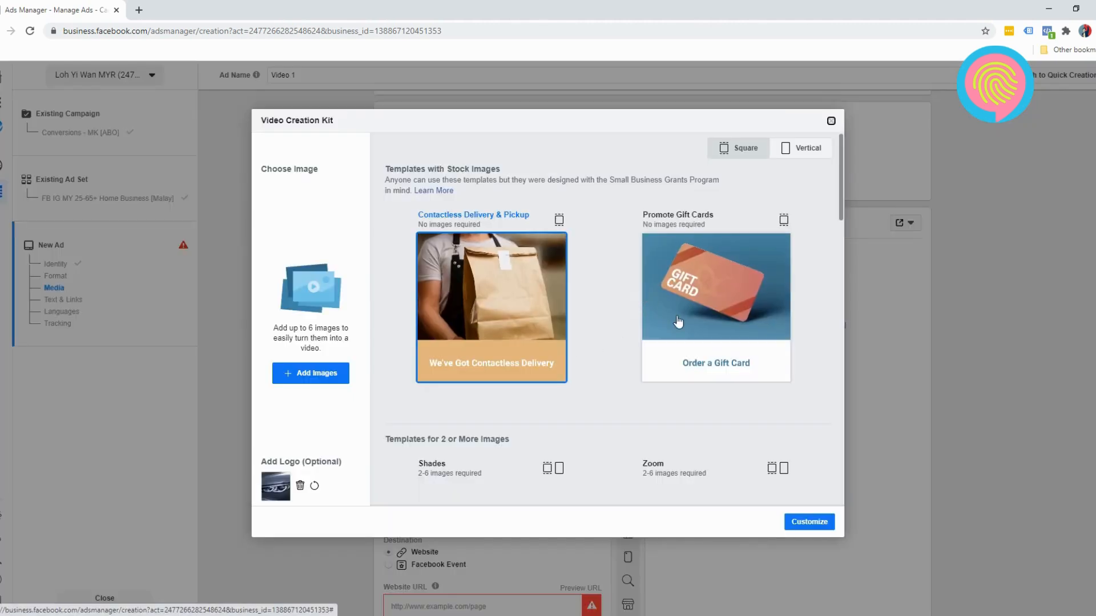
pyautogui.scroll(-3, 685, 337)
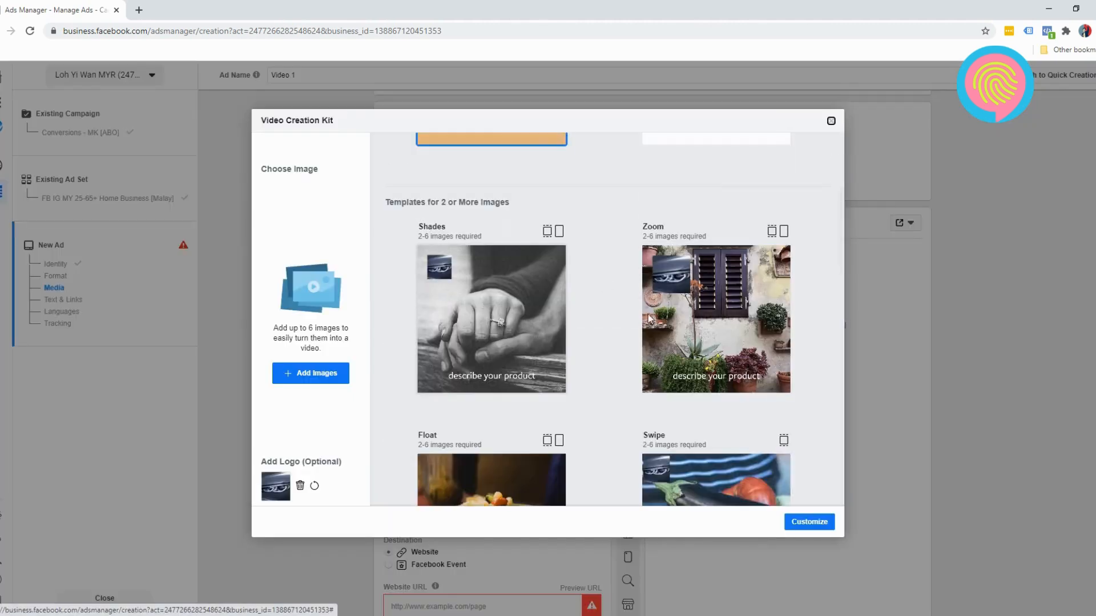
pyautogui.scroll(-2, 684, 319)
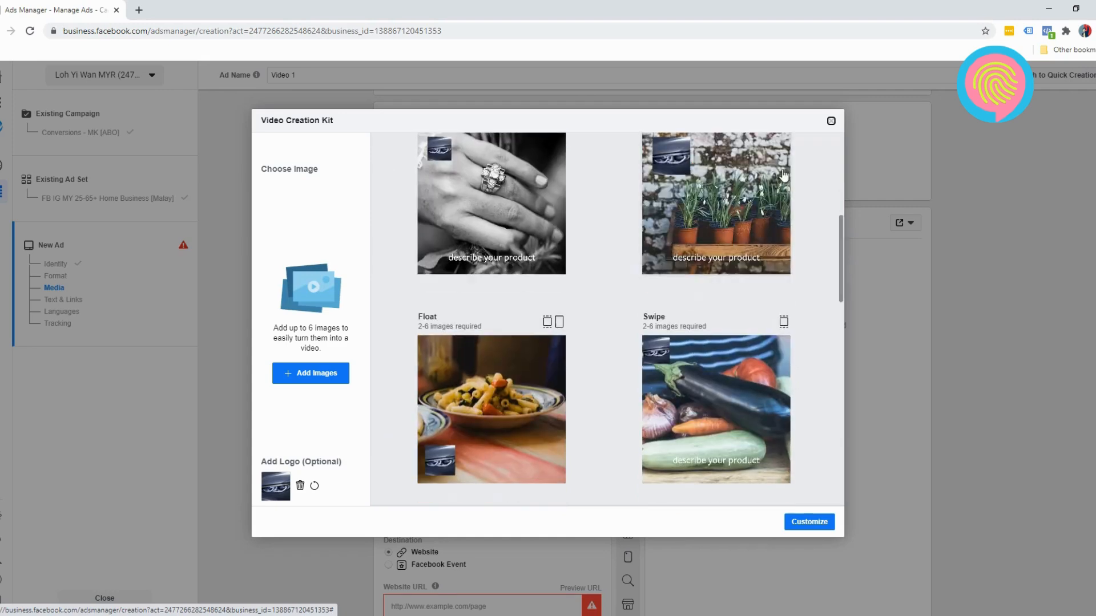
pyautogui.click(830, 121)
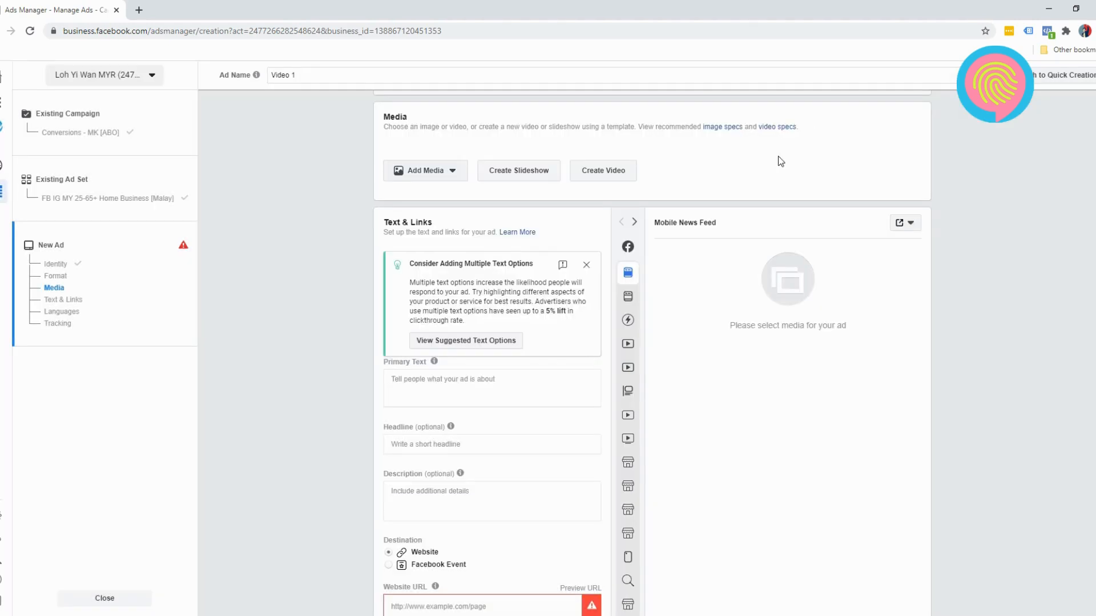
# Step: Preview several square templates in the slideshow creator and start customizing a video from the Promote a Product template
pyautogui.click(523, 180)
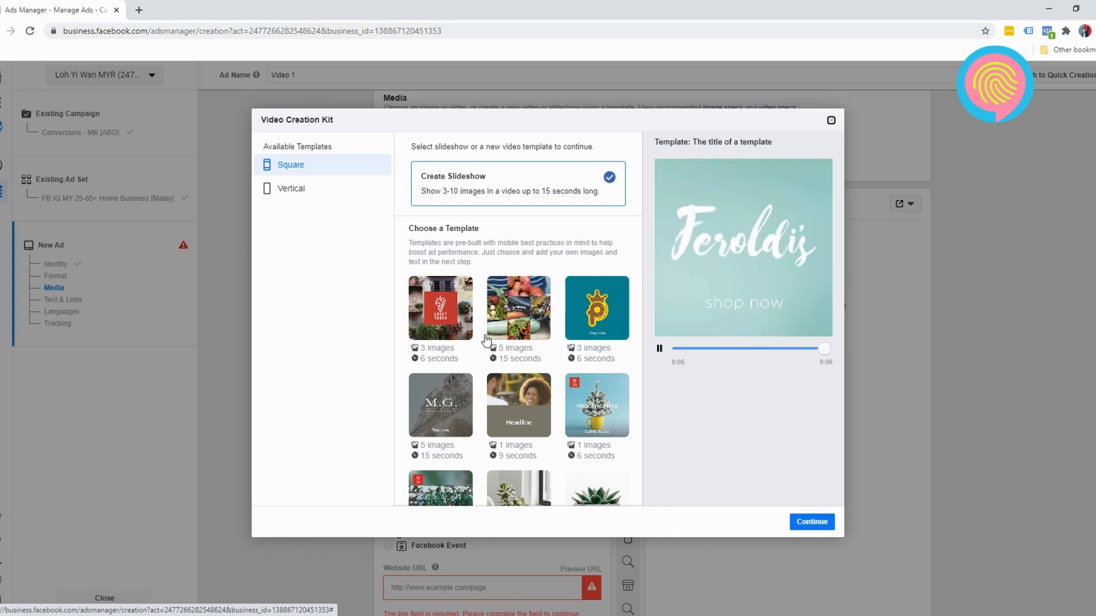
pyautogui.scroll(-3, 526, 306)
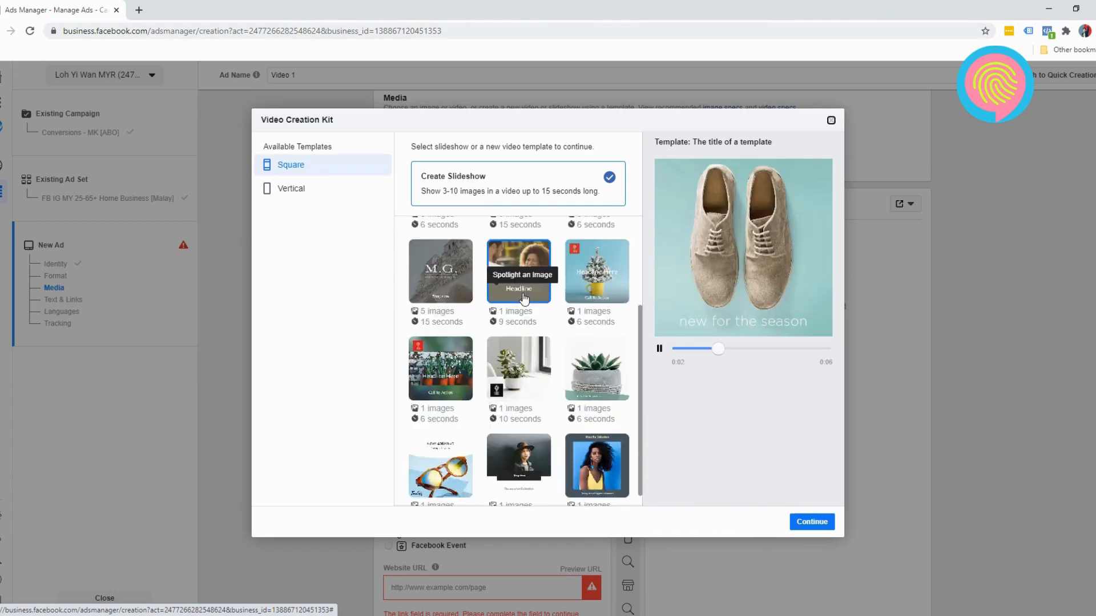
pyautogui.scroll(3, 457, 313)
pyautogui.click(423, 317)
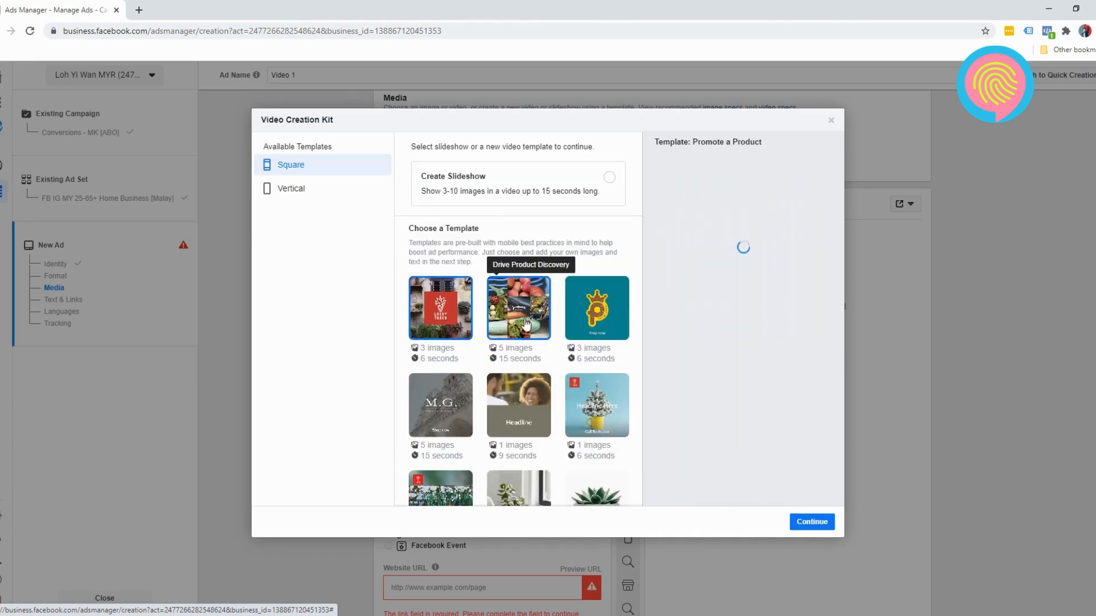
pyautogui.click(522, 318)
pyautogui.click(583, 317)
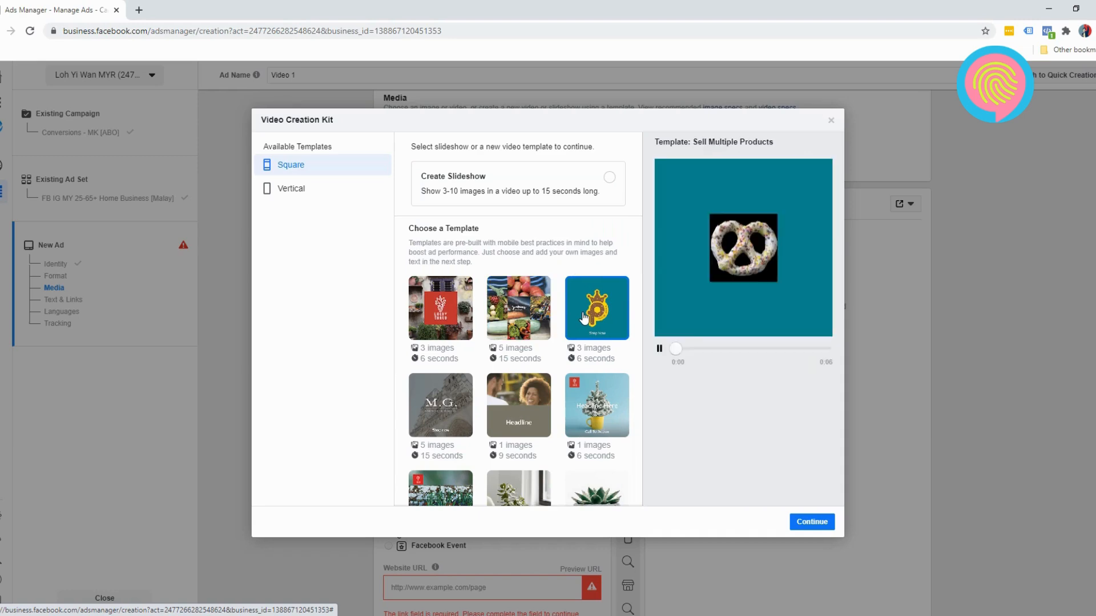
pyautogui.click(441, 405)
pyautogui.click(580, 422)
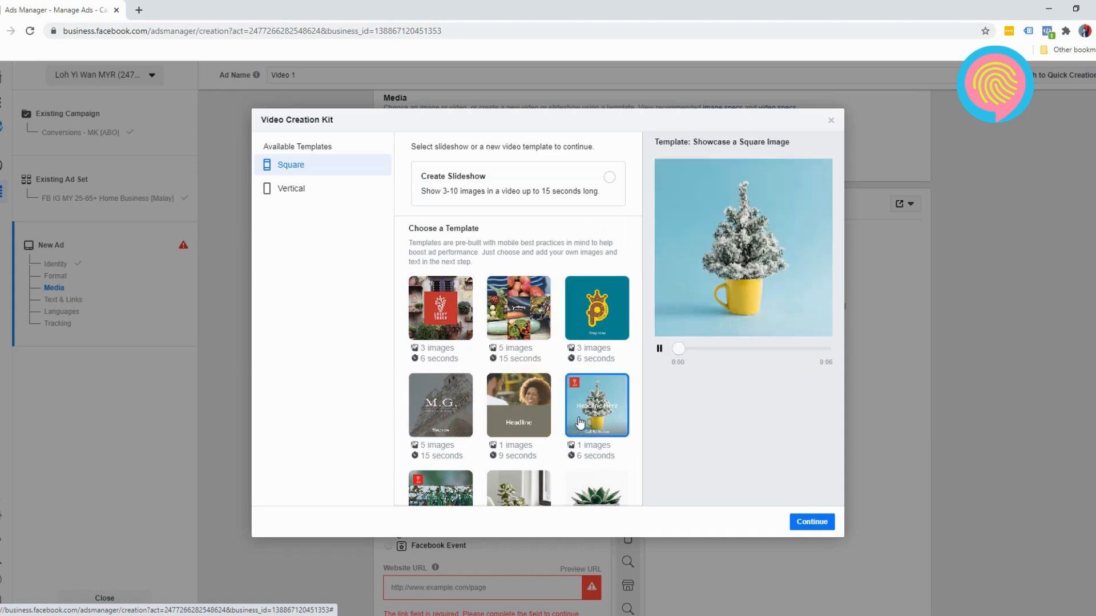
pyautogui.scroll(-3, 576, 399)
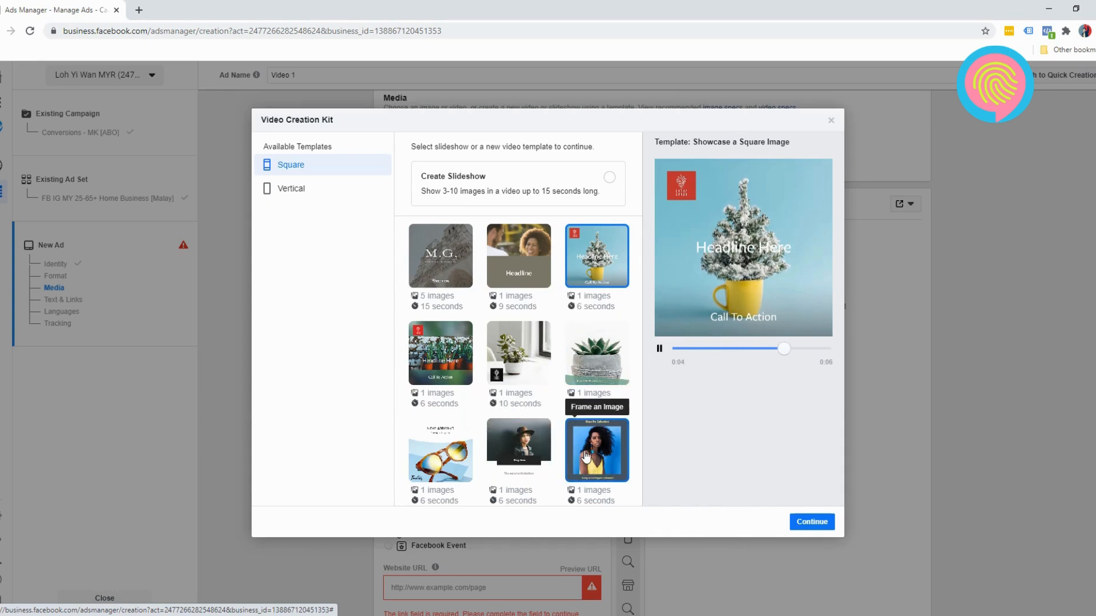
pyautogui.scroll(3, 518, 400)
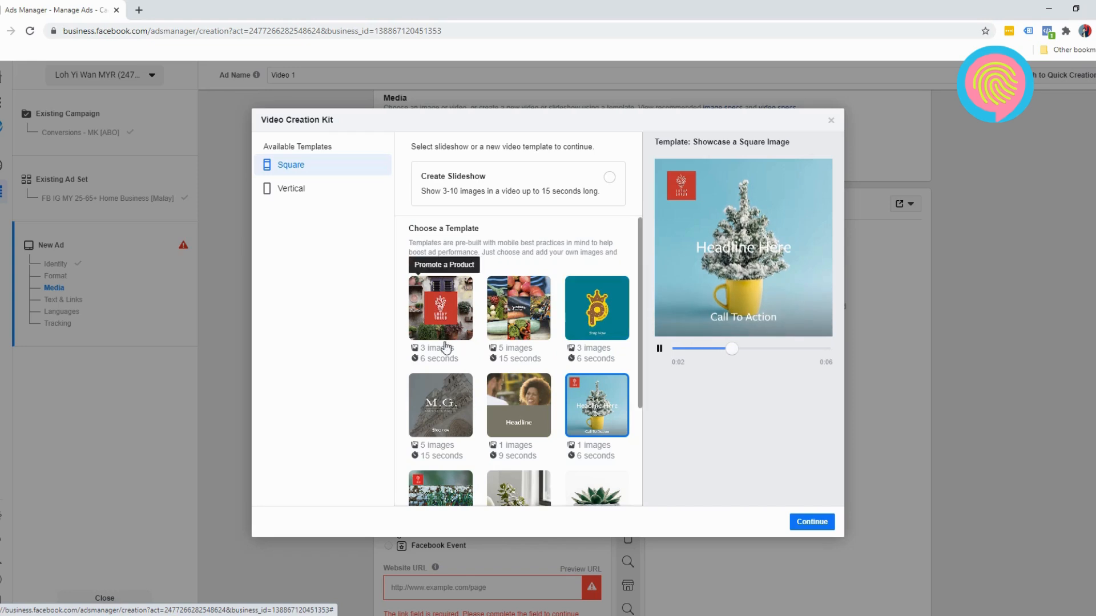
pyautogui.click(440, 311)
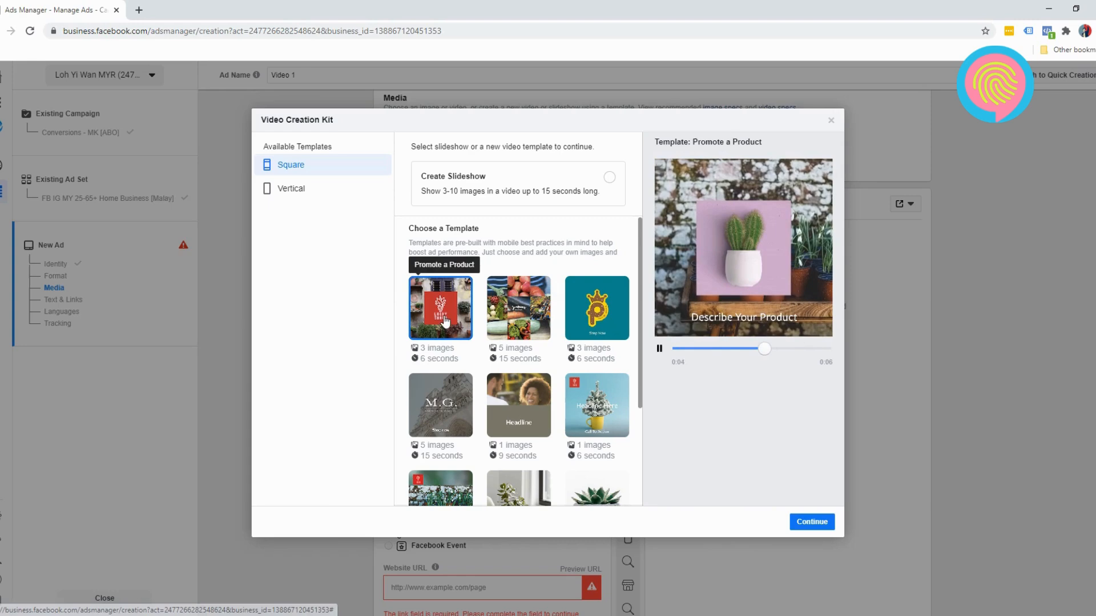
pyautogui.click(810, 526)
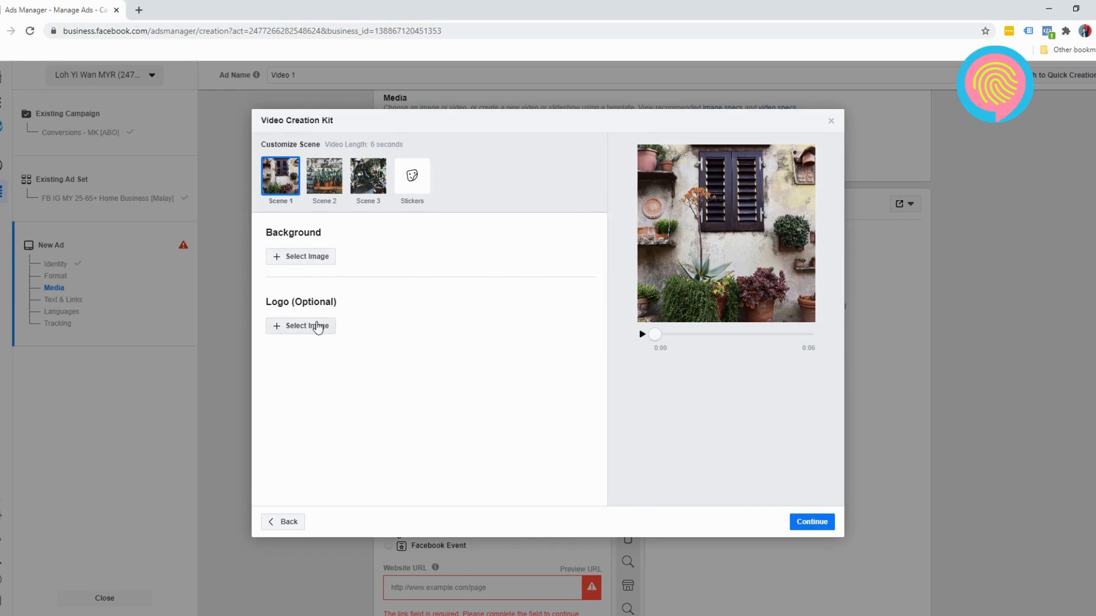
# Step: Upload the social-media-icons-3d-cubes image from the Desktop as the Scene 1 background and play the video preview
pyautogui.click(306, 262)
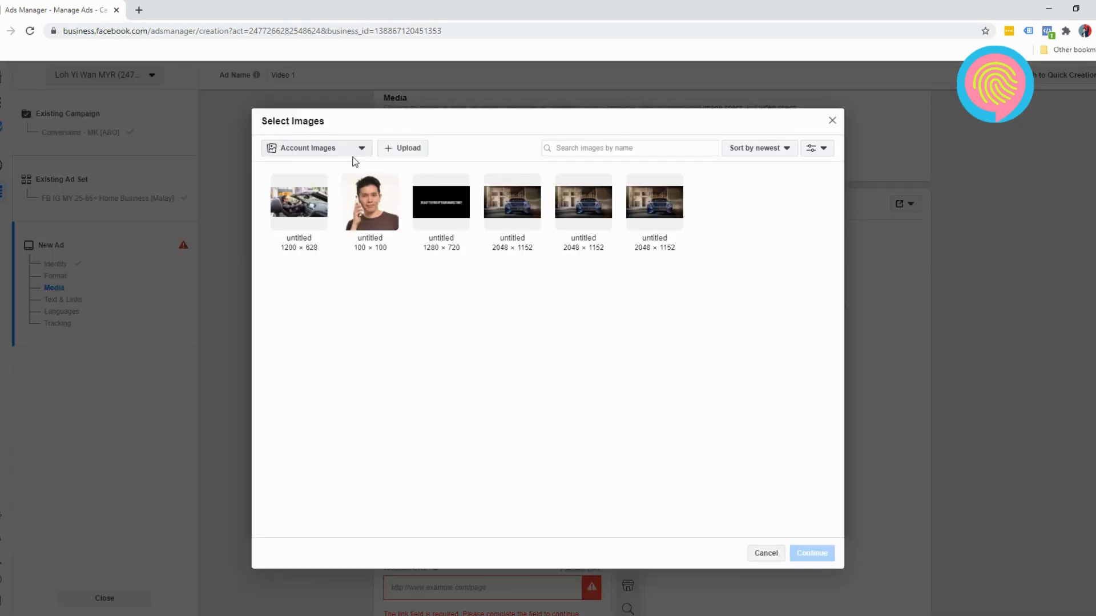
pyautogui.click(404, 150)
pyautogui.click(415, 148)
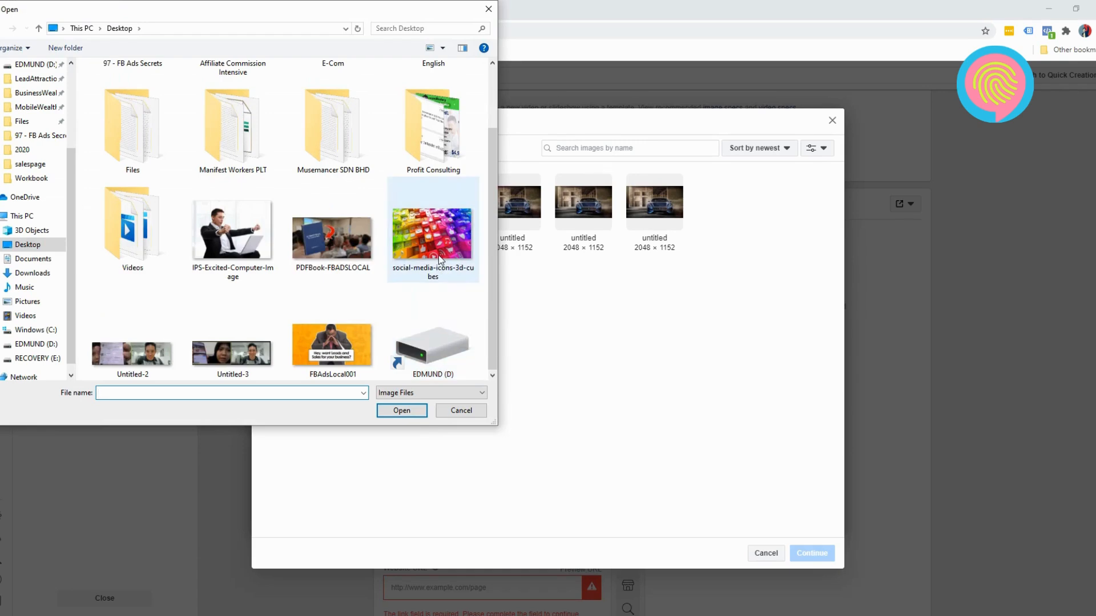
pyautogui.doubleClick(440, 259)
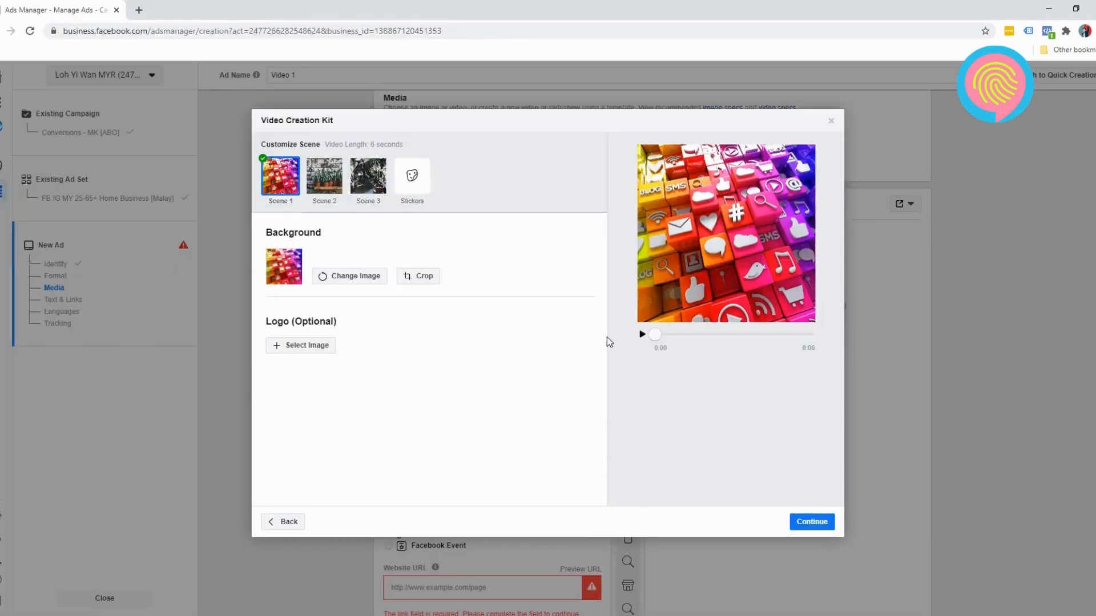
pyautogui.click(643, 335)
pyautogui.click(642, 335)
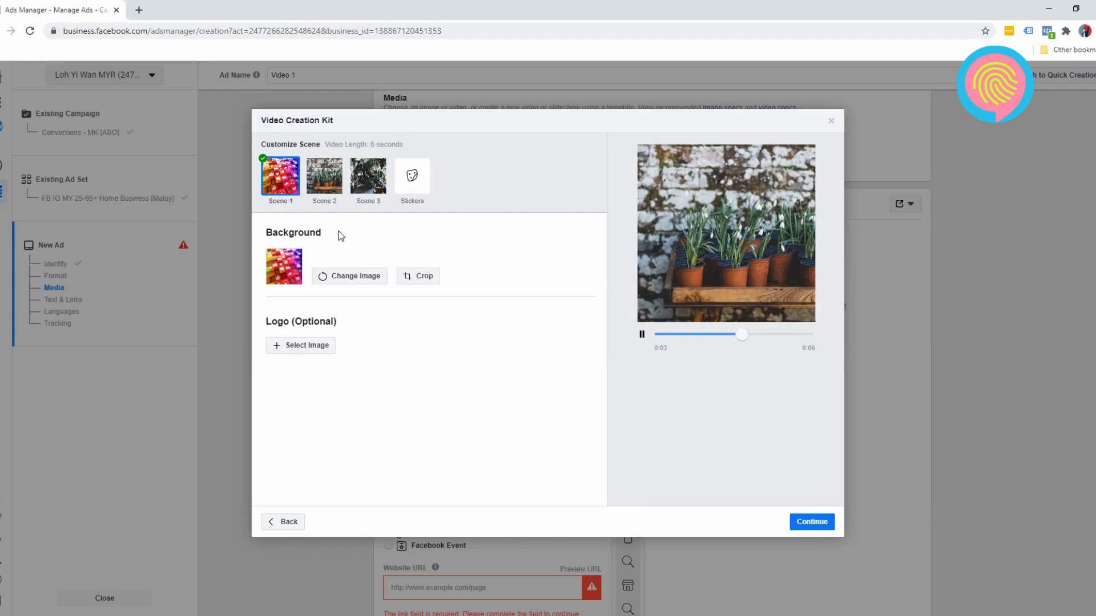
# Step: Set the Scene 2 background to the first 2048 × 1152 blue car image from the account images
pyautogui.click(324, 186)
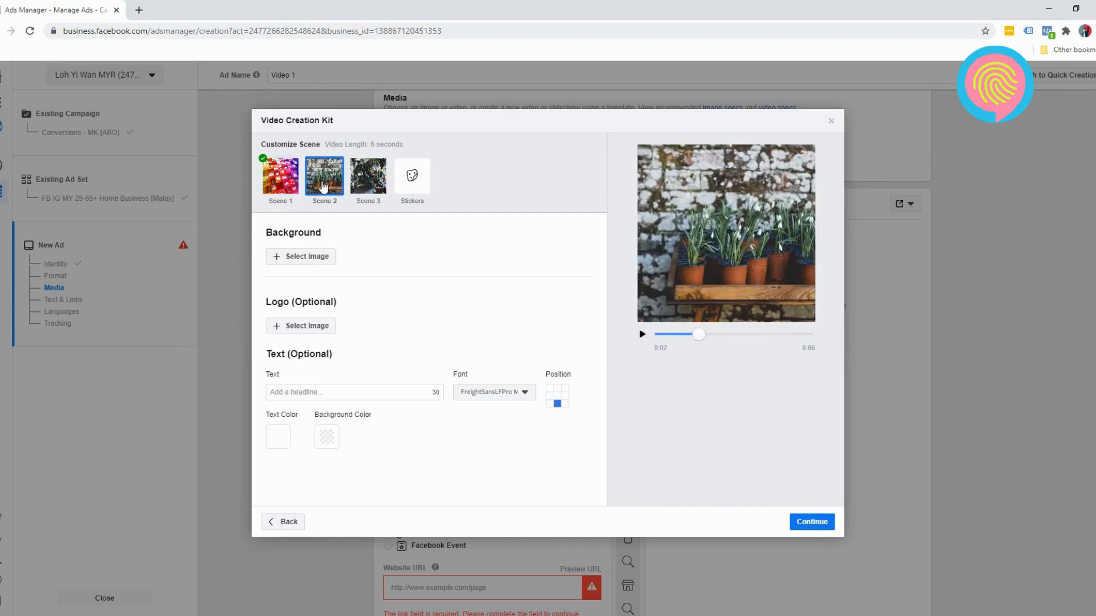
pyautogui.click(319, 258)
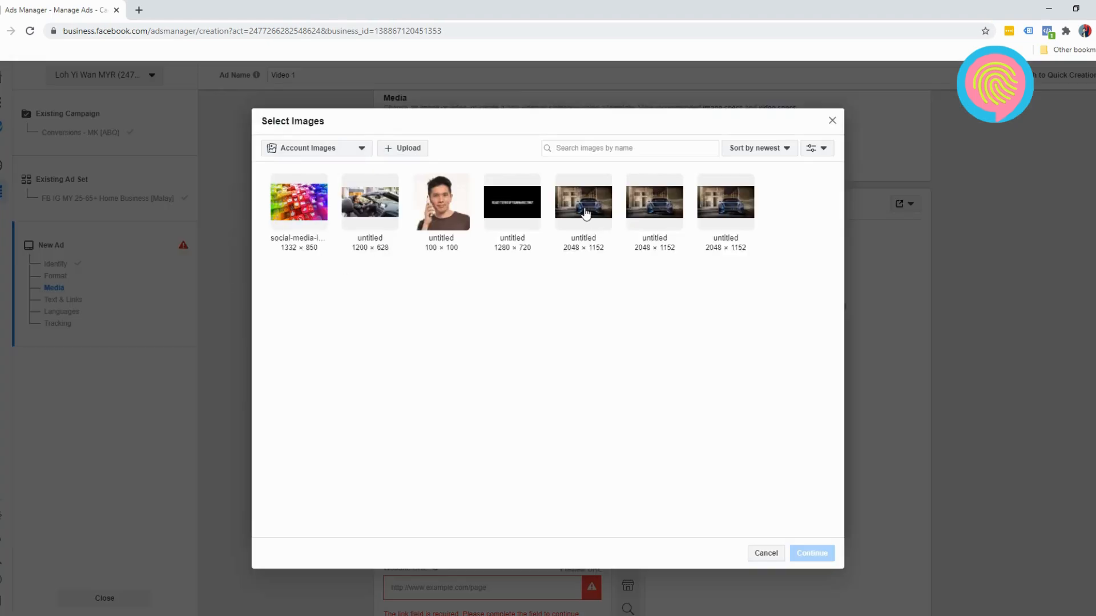
pyautogui.click(583, 206)
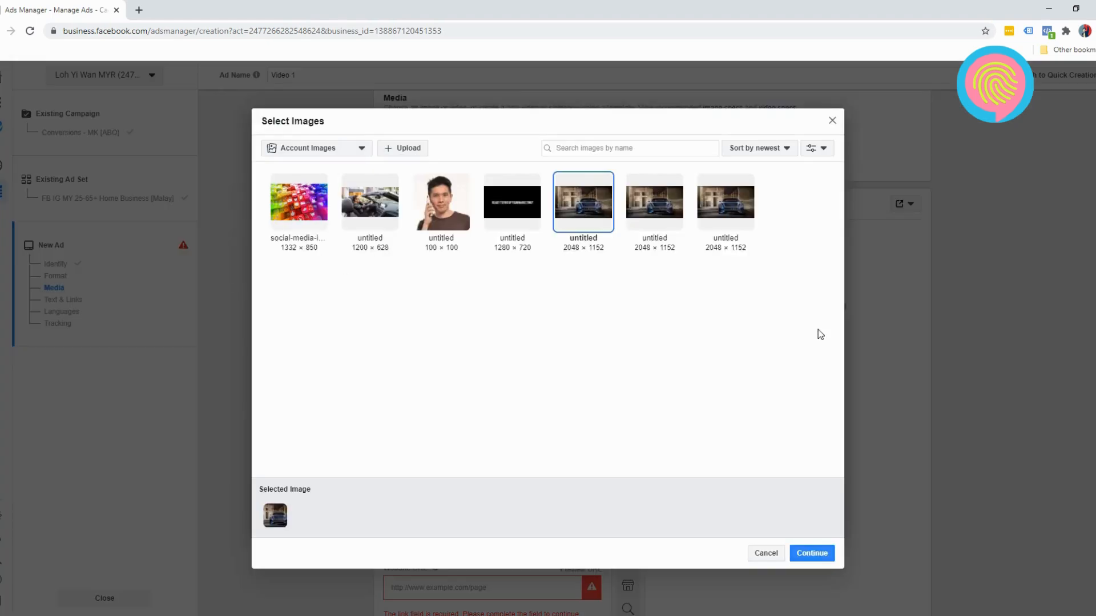
pyautogui.click(811, 553)
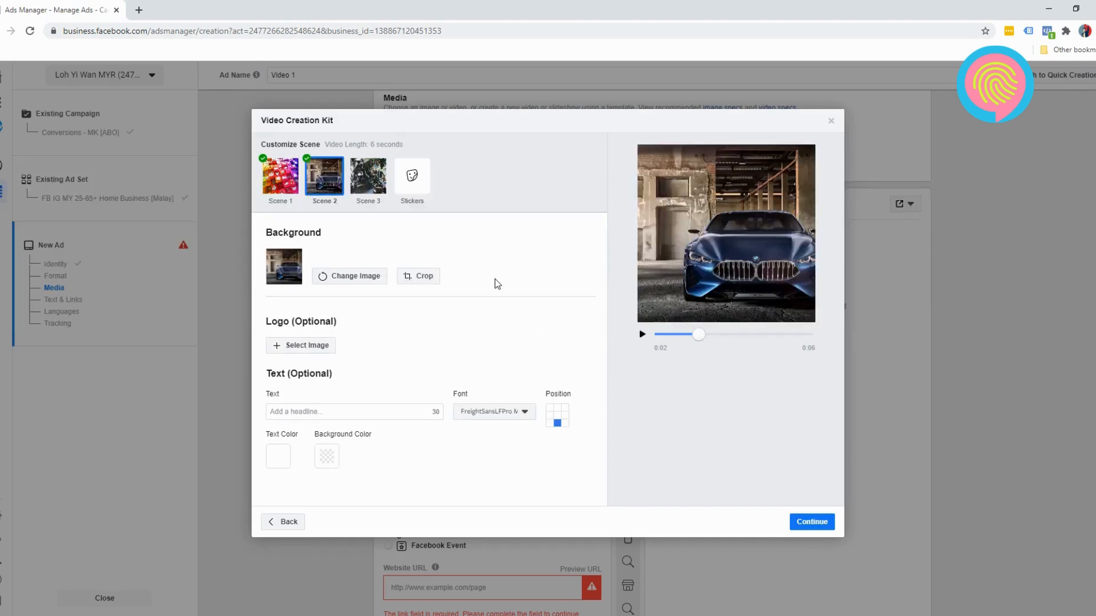
# Step: Add the headline "Master Social Media Marketing" to Scene 2 with background color #000000 at 50 opacity
pyautogui.click(324, 411)
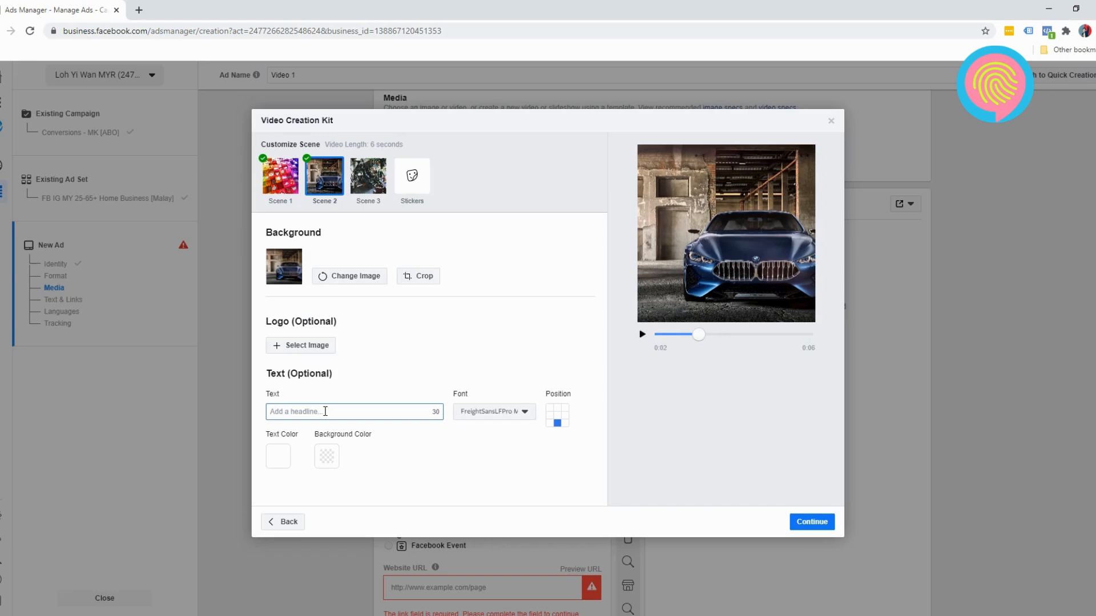
pyautogui.write('Master Social Media Marketing')
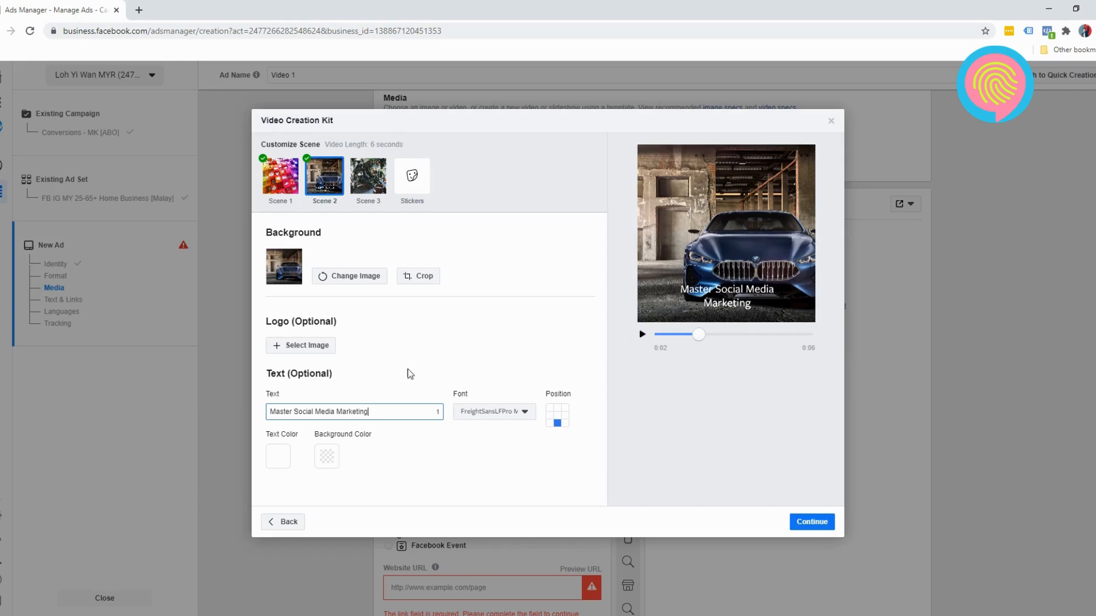
pyautogui.click(323, 460)
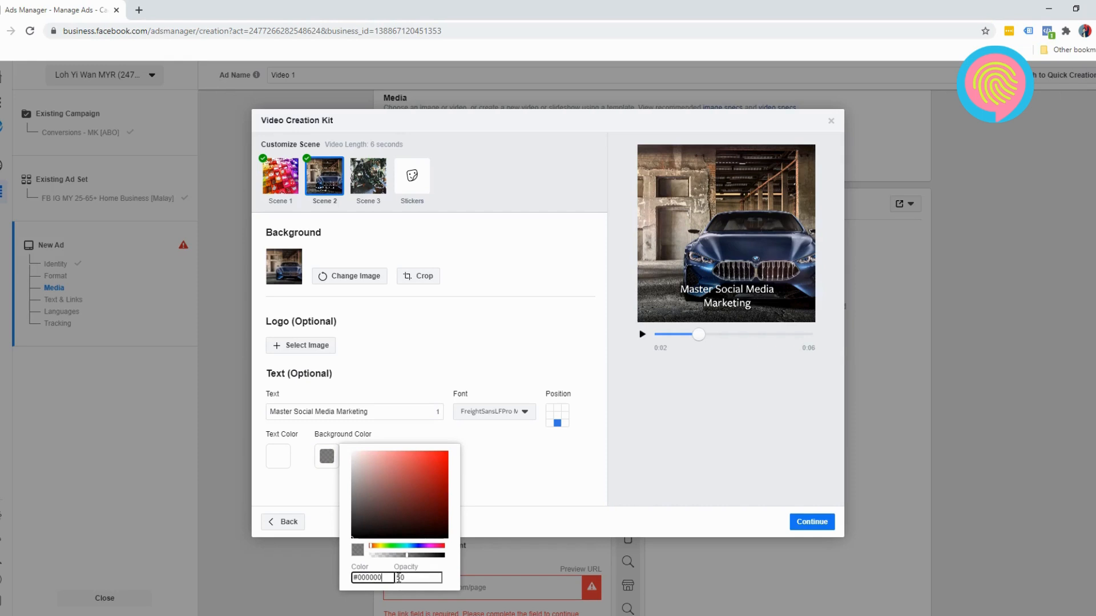
pyautogui.click(532, 483)
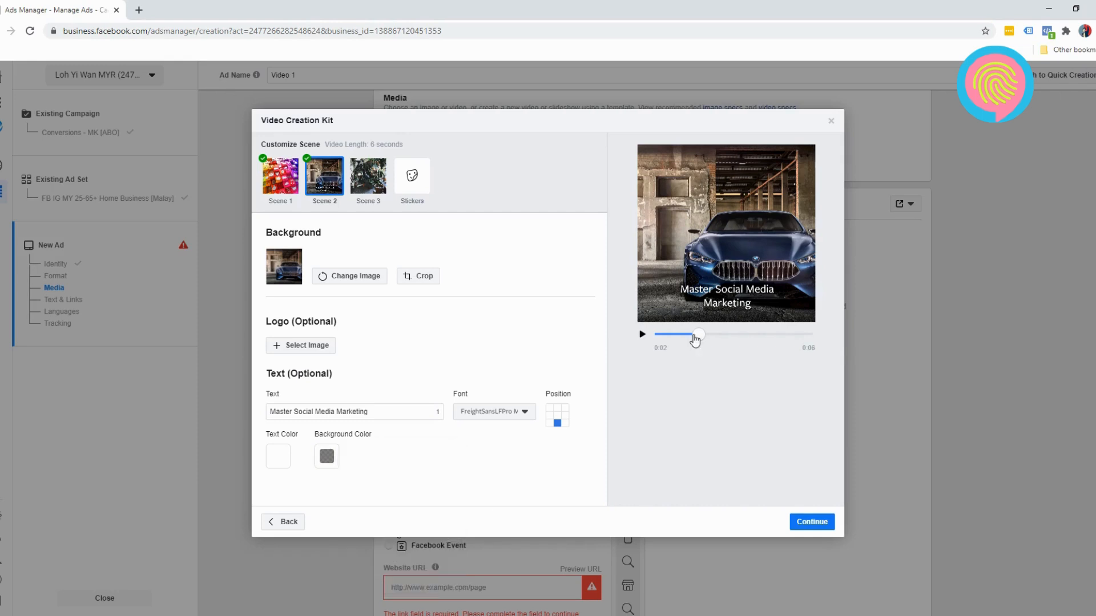
# Step: Try several yellow and brown text colors for the Scene 2 headline, ending on white #FFFFFF
pyautogui.click(278, 456)
pyautogui.click(329, 495)
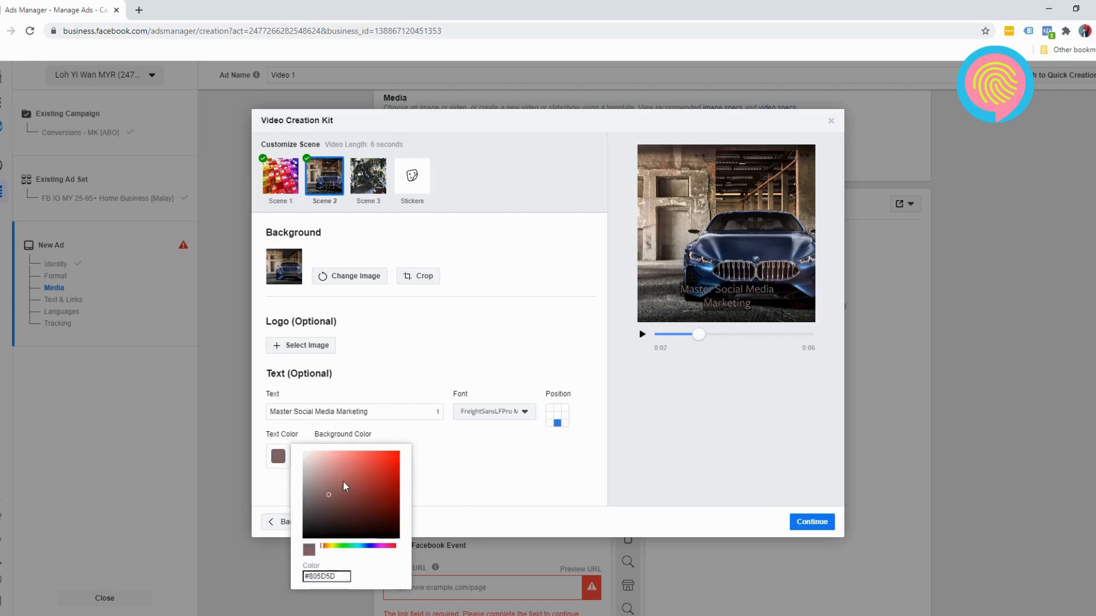
pyautogui.click(327, 460)
pyautogui.moveTo(327, 546); pyautogui.dragTo(332, 546)
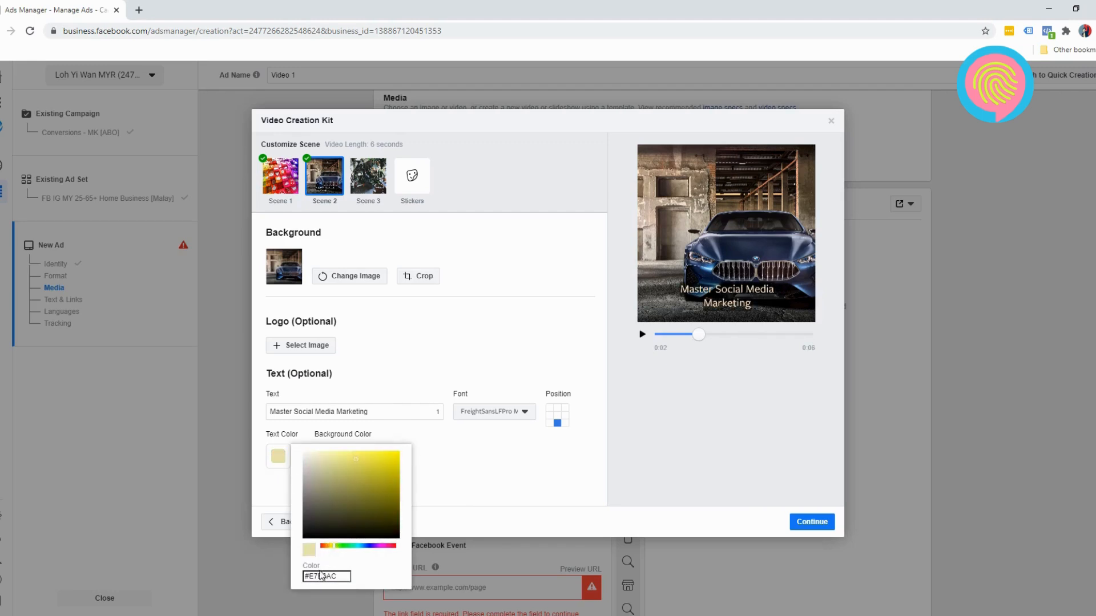
pyautogui.click(330, 546)
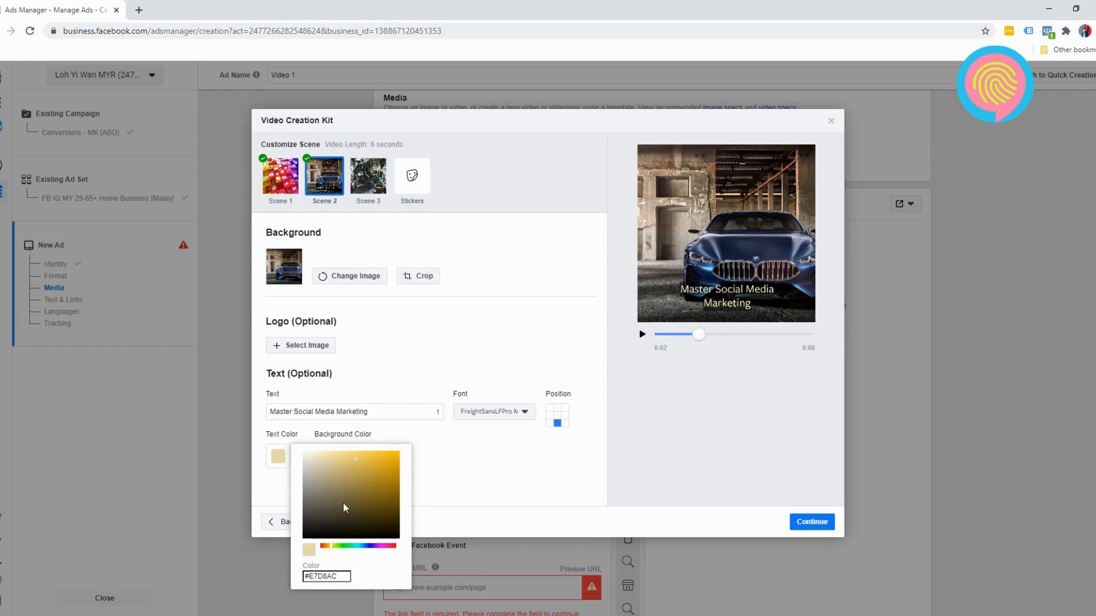
pyautogui.moveTo(344, 501)
pyautogui.mouseDown()
pyautogui.moveTo(339, 453)
pyautogui.moveTo(358, 451)
pyautogui.mouseUp()
pyautogui.moveTo(335, 548); pyautogui.dragTo(330, 547)
pyautogui.moveTo(309, 454)
pyautogui.mouseDown()
pyautogui.moveTo(307, 438)
pyautogui.moveTo(305, 451)
pyautogui.mouseUp()
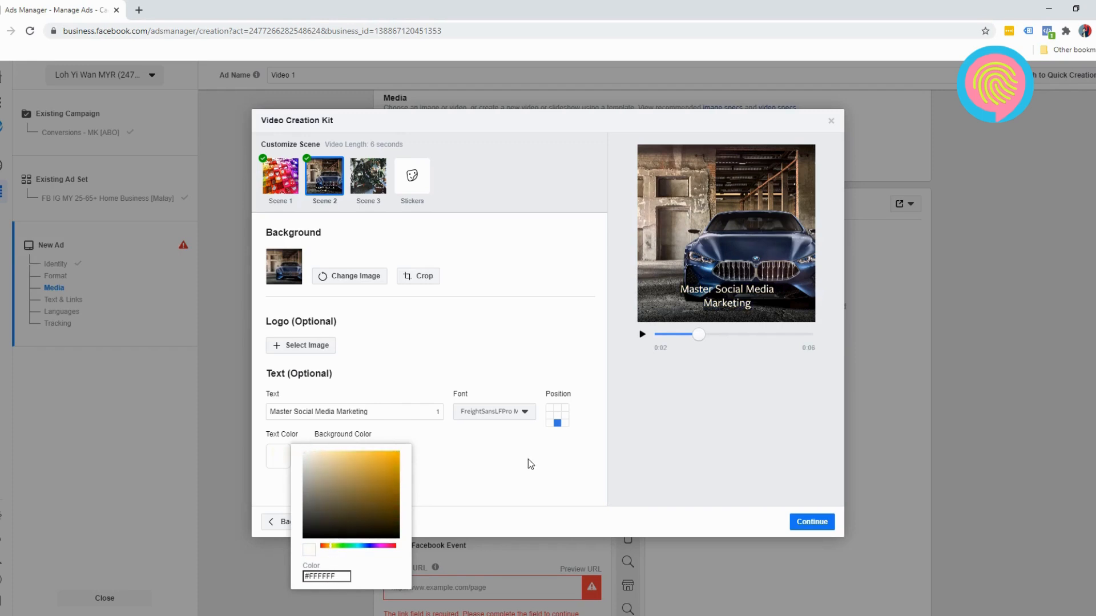
pyautogui.click(543, 461)
# Step: Set the Scene 2 headline font to Ubuntu Regular and try several text positions, ending at the center of the frame
pyautogui.click(519, 412)
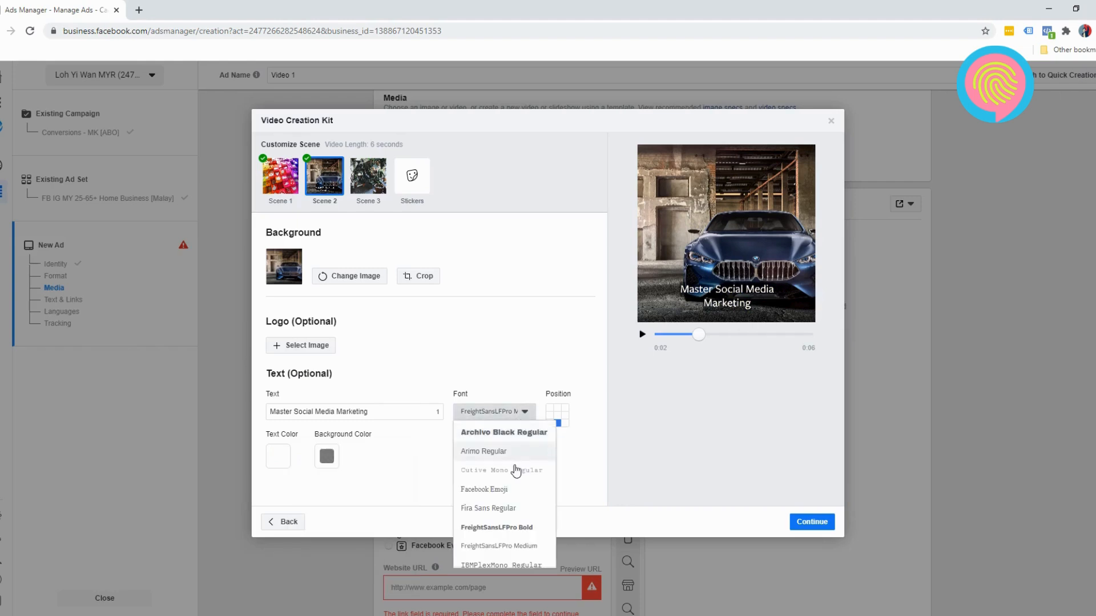
pyautogui.scroll(-8, 517, 470)
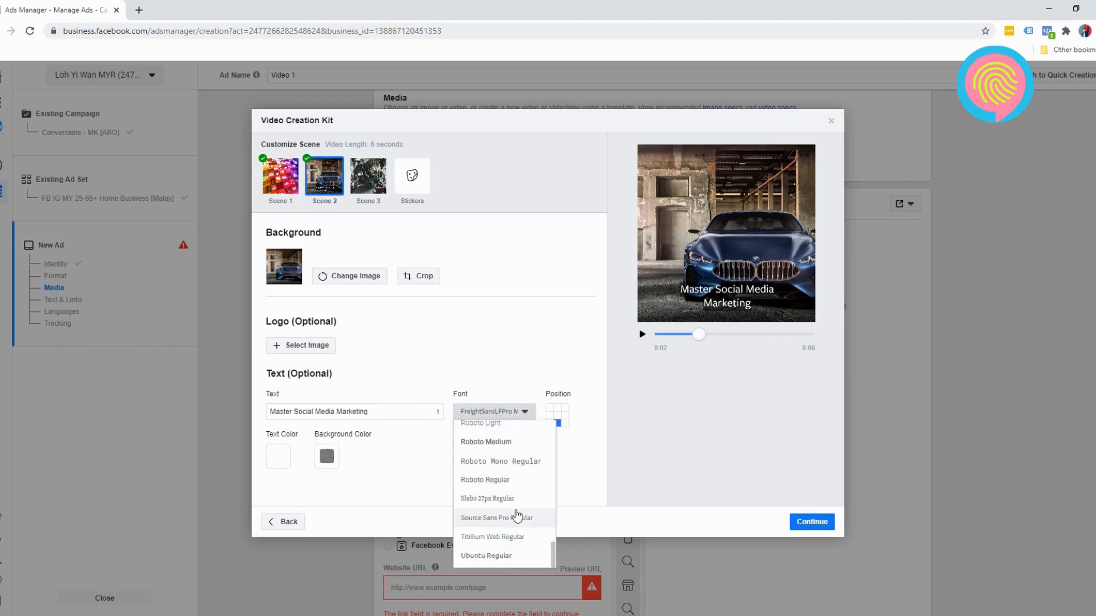
pyautogui.click(495, 562)
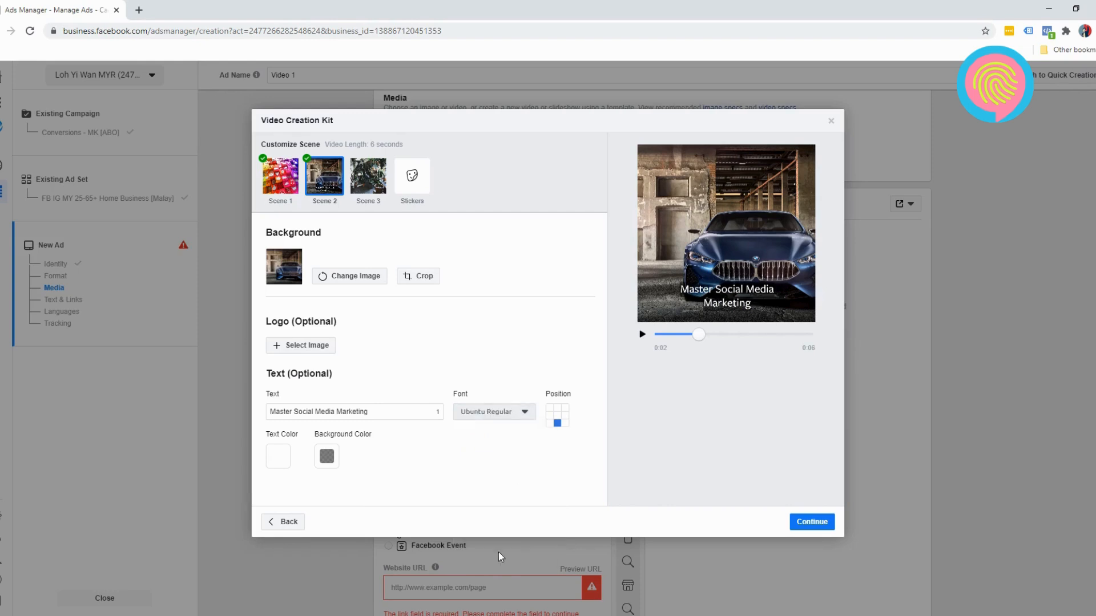
pyautogui.click(557, 416)
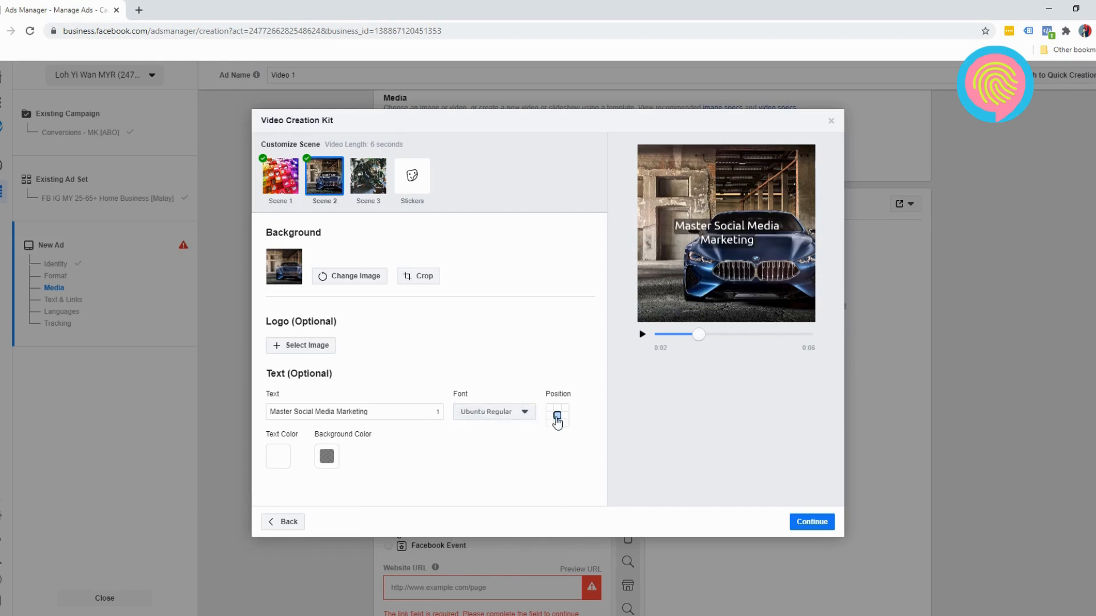
pyautogui.click(557, 408)
pyautogui.click(549, 407)
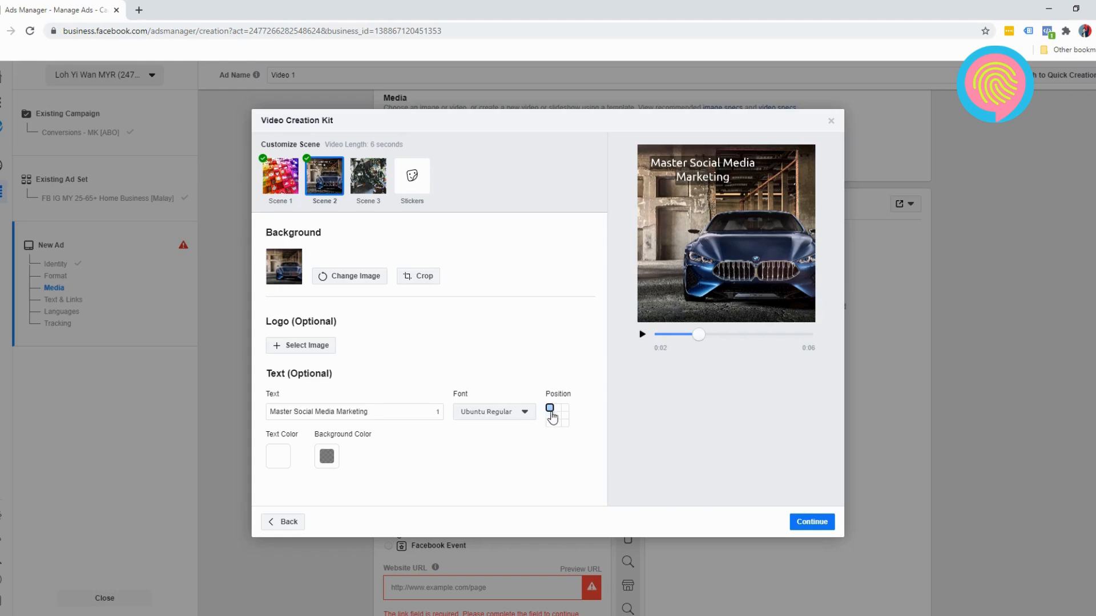
pyautogui.click(549, 417)
pyautogui.click(557, 417)
pyautogui.click(564, 417)
pyautogui.click(565, 423)
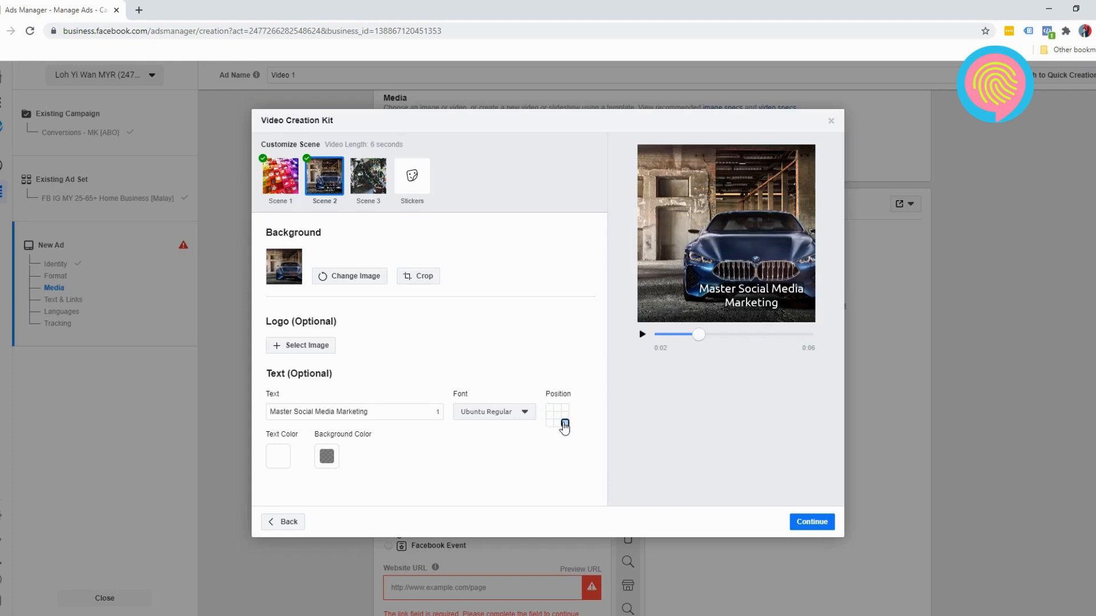
pyautogui.click(557, 416)
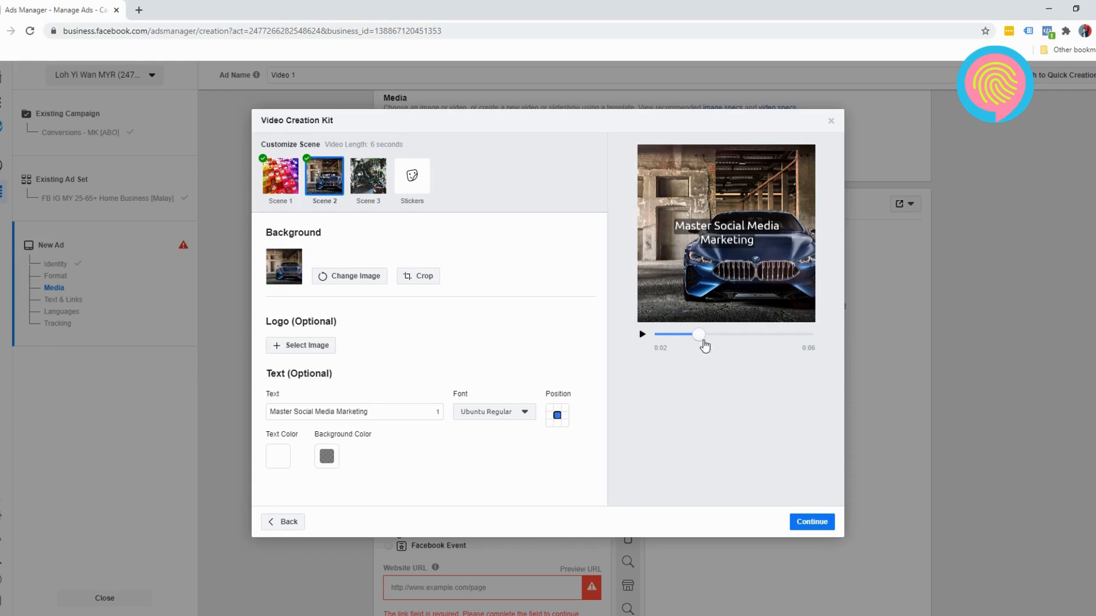
# Step: Play the video preview from the beginning and pause it once Scene 3 is reached
pyautogui.moveTo(698, 335); pyautogui.dragTo(650, 336)
pyautogui.click(642, 335)
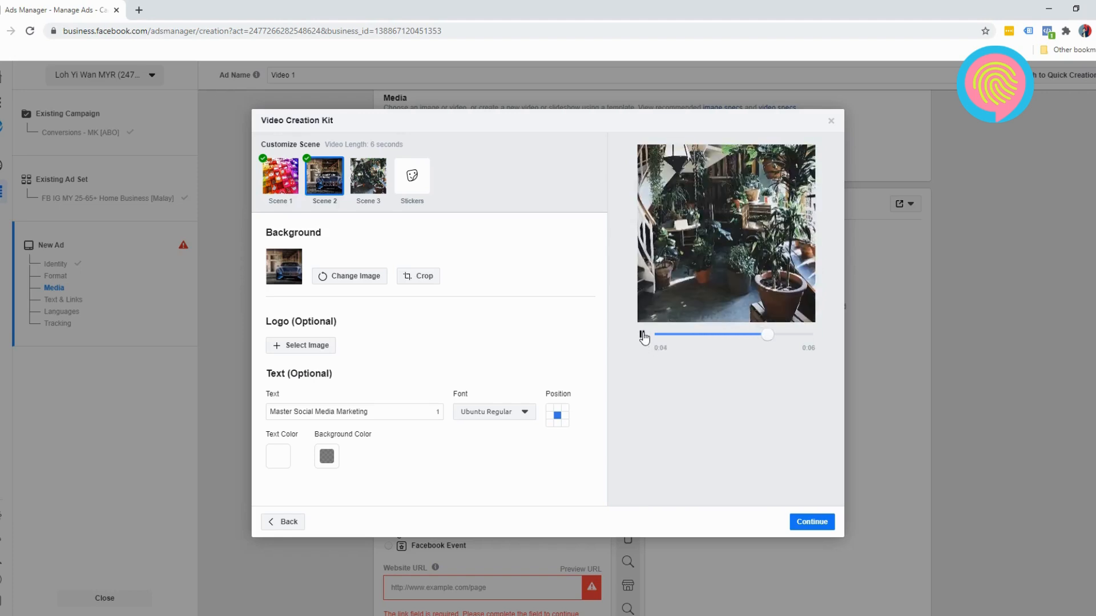
pyautogui.click(642, 335)
# Step: Set the Scene 3 background to the image of the man in a suit at a laptop and add the headline "Click Here To Download Now"
pyautogui.click(374, 180)
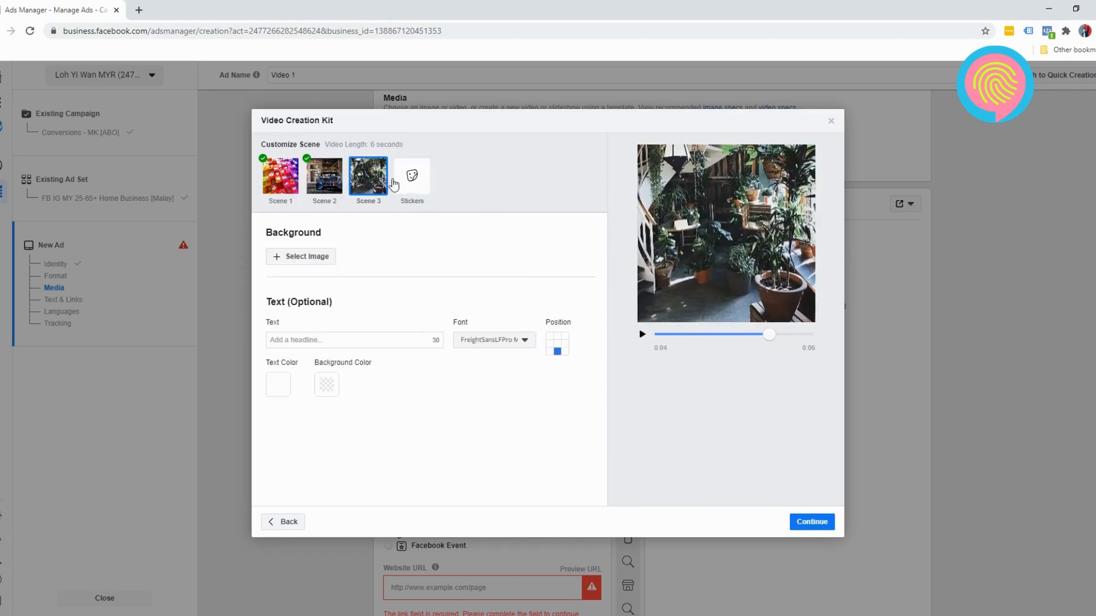
pyautogui.click(319, 264)
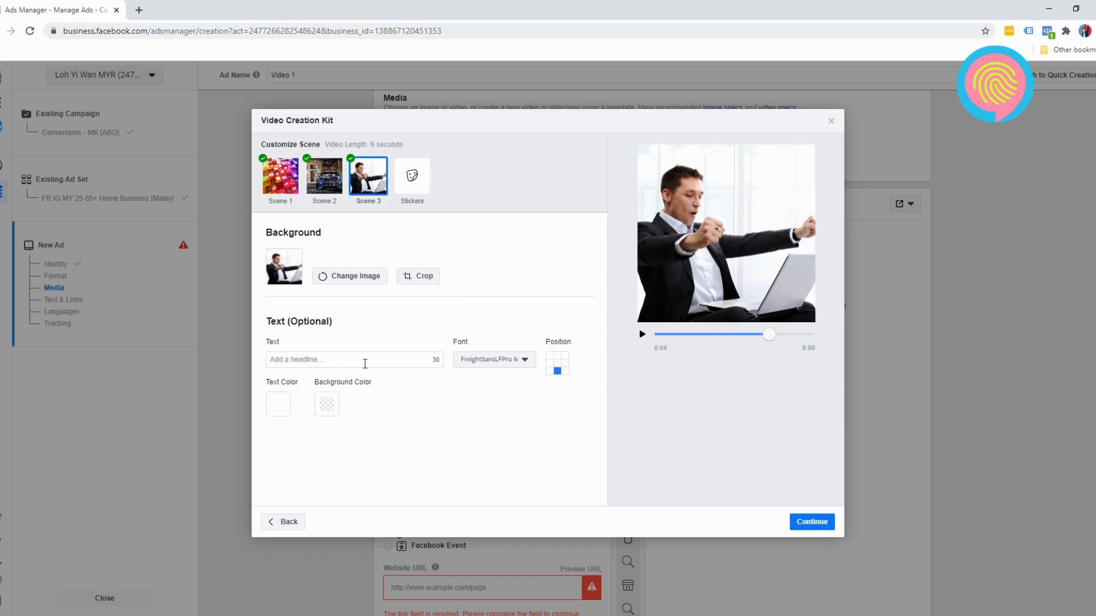
pyautogui.click(365, 363)
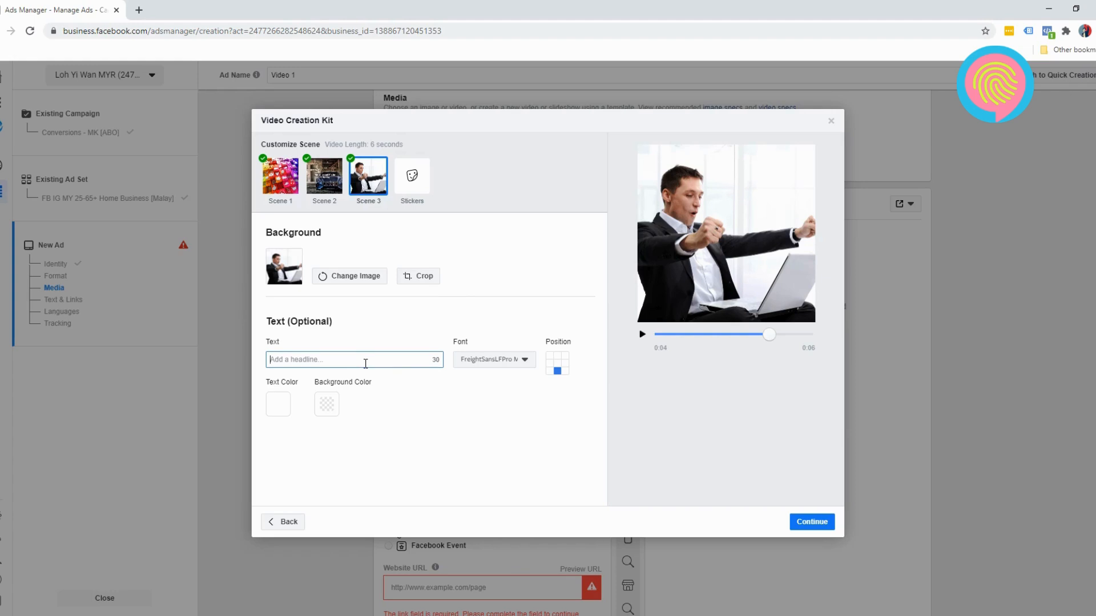
pyautogui.write('Click Here To Download Now')
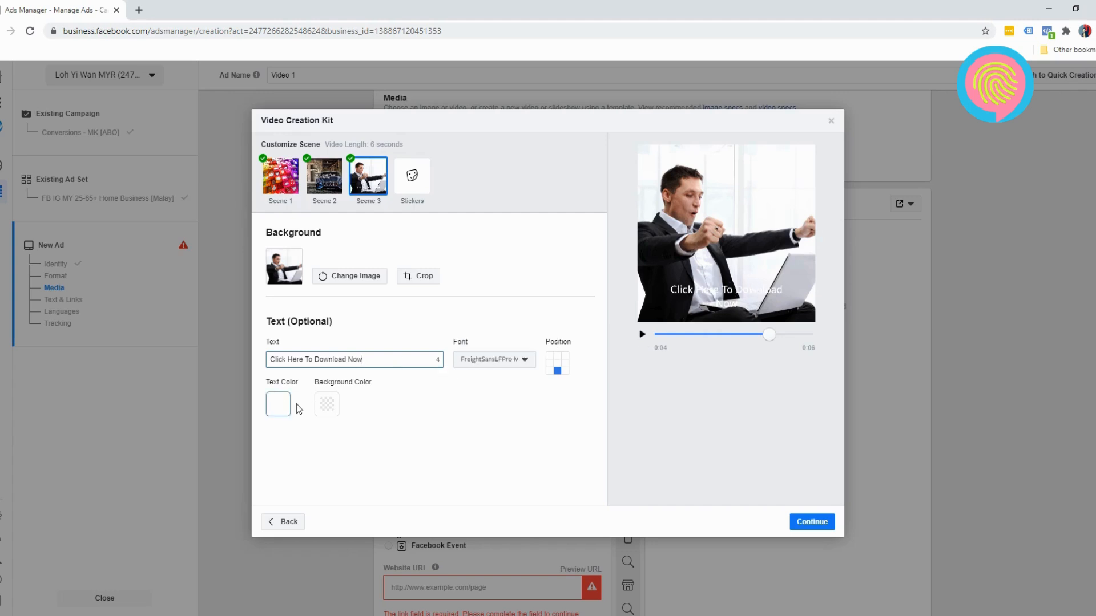
# Step: Give the Scene 3 headline a #000000 background at 50 opacity and a light yellow text color
pyautogui.click(325, 404)
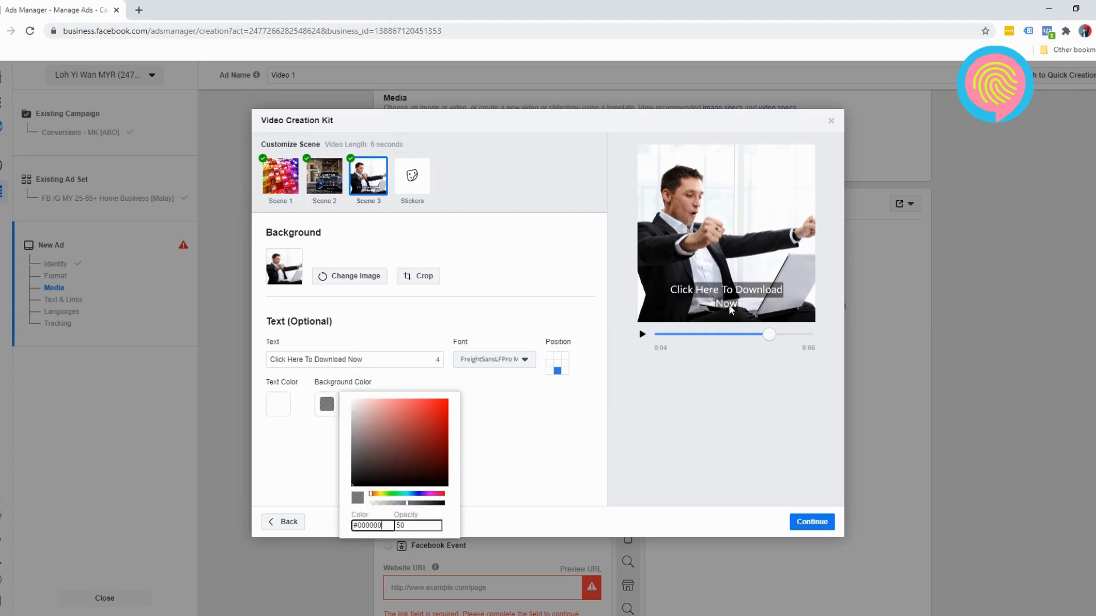
pyautogui.click(278, 410)
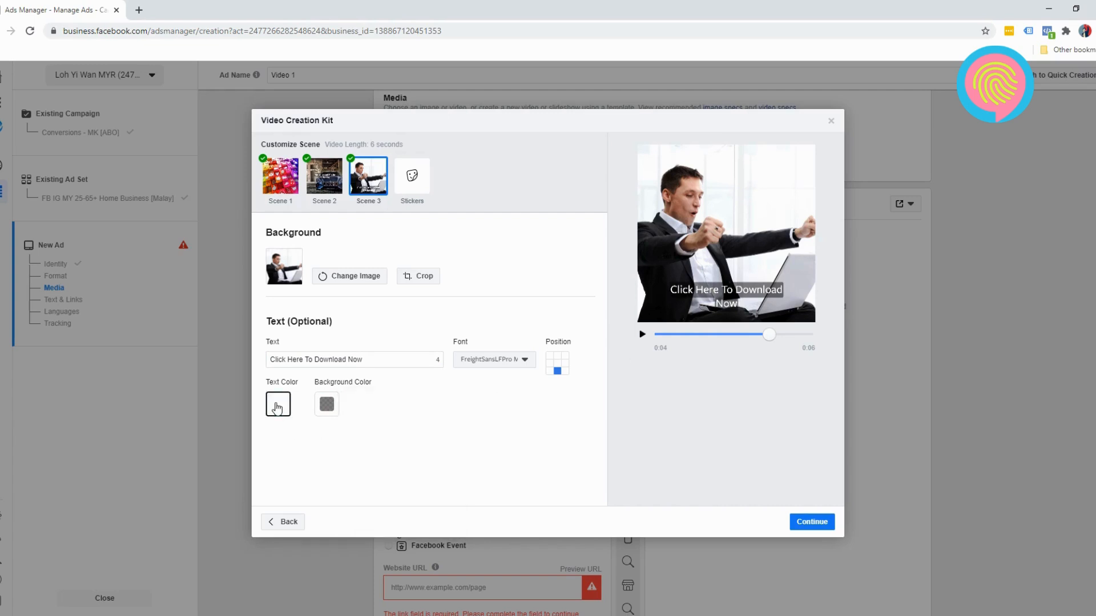
pyautogui.click(278, 406)
pyautogui.click(333, 493)
pyautogui.click(338, 404)
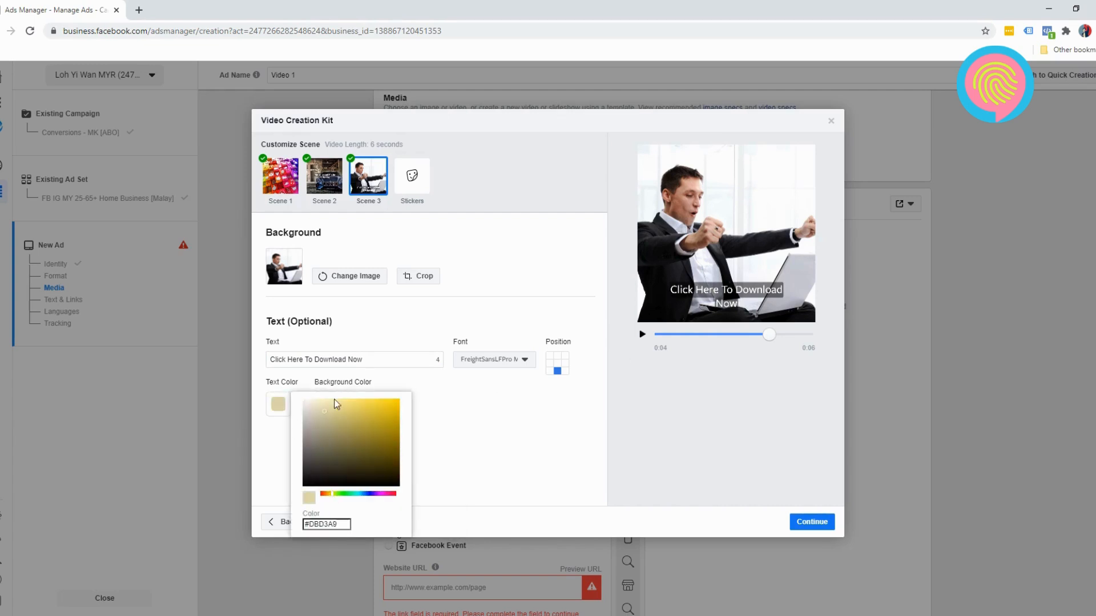
pyautogui.click(494, 417)
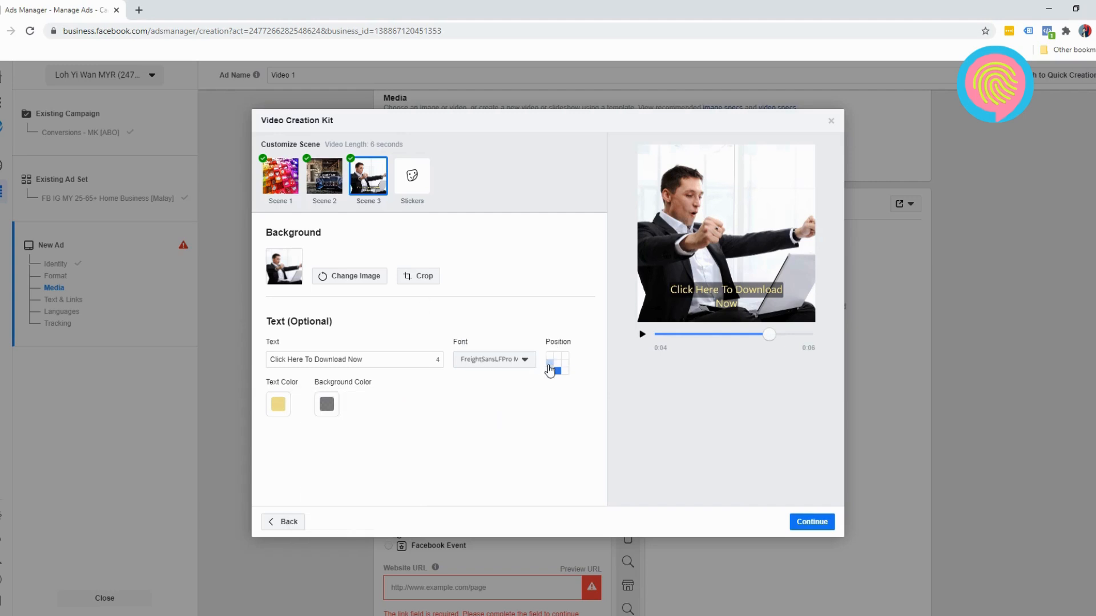
# Step: Center the Scene 3 headline in the frame and set its font to Ubuntu Regular
pyautogui.click(557, 364)
pyautogui.click(505, 368)
pyautogui.scroll(-10, 494, 456)
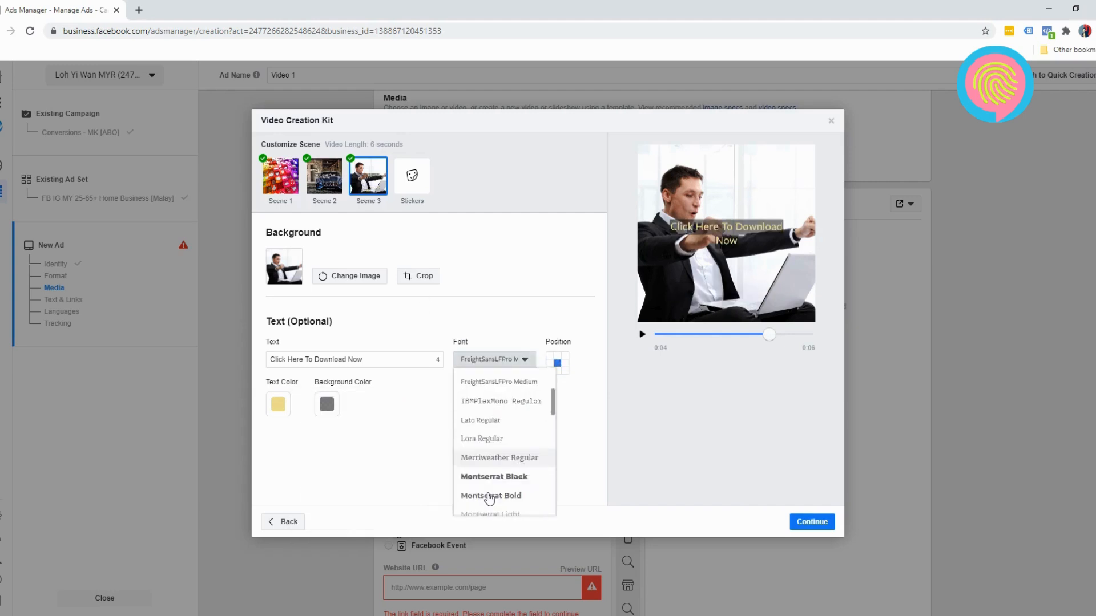
pyautogui.click(489, 504)
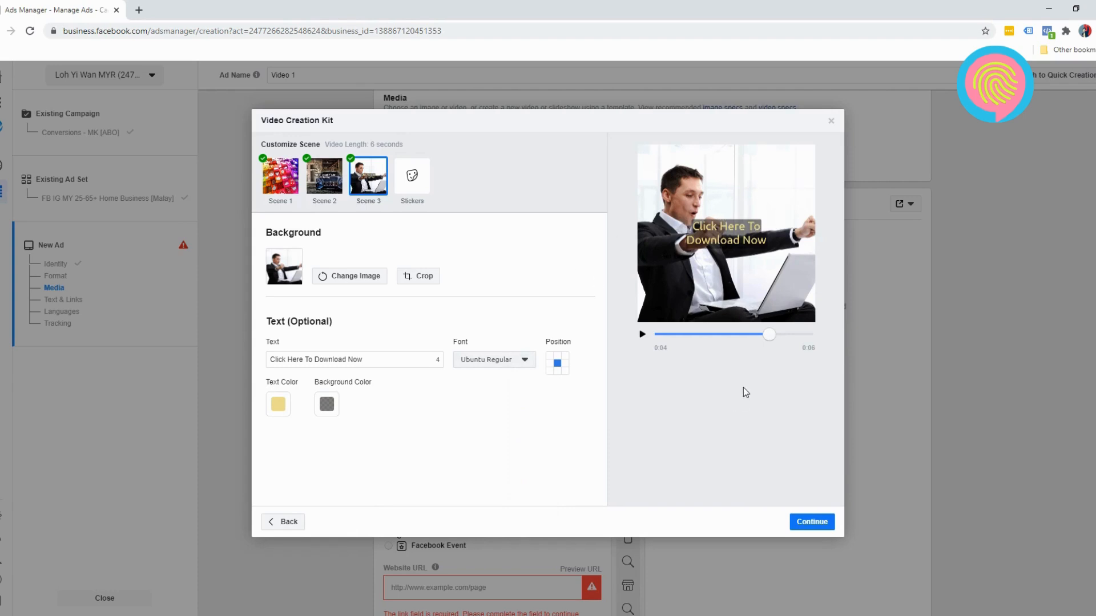
# Step: Preview the finished video from the start and use its Square (1:1) and Vertical (9:16) versions in the ad
pyautogui.moveTo(769, 336); pyautogui.dragTo(649, 341)
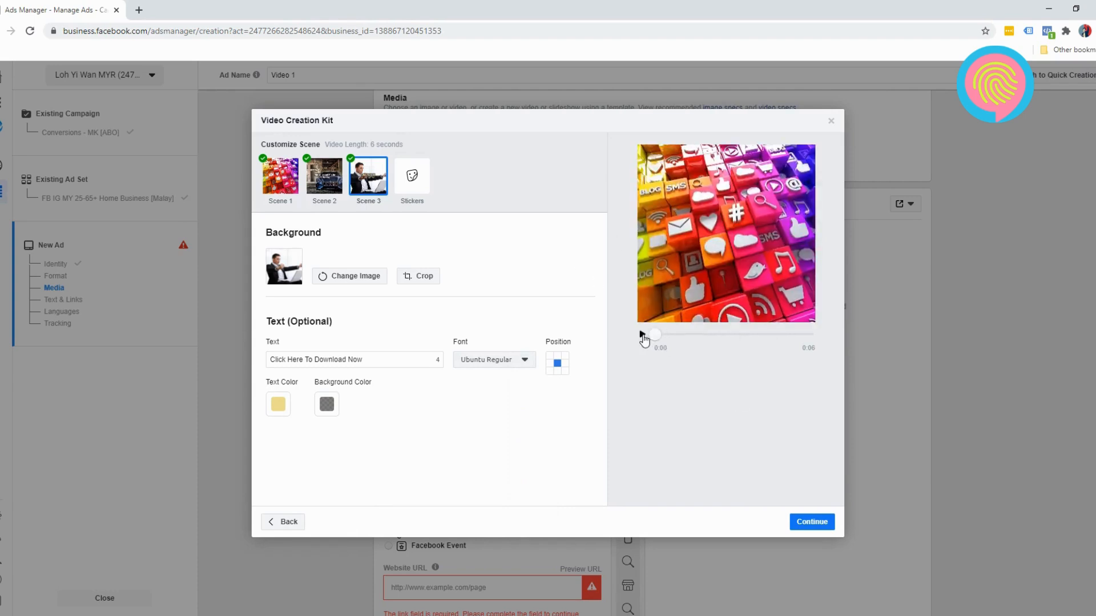
pyautogui.click(642, 336)
pyautogui.click(812, 523)
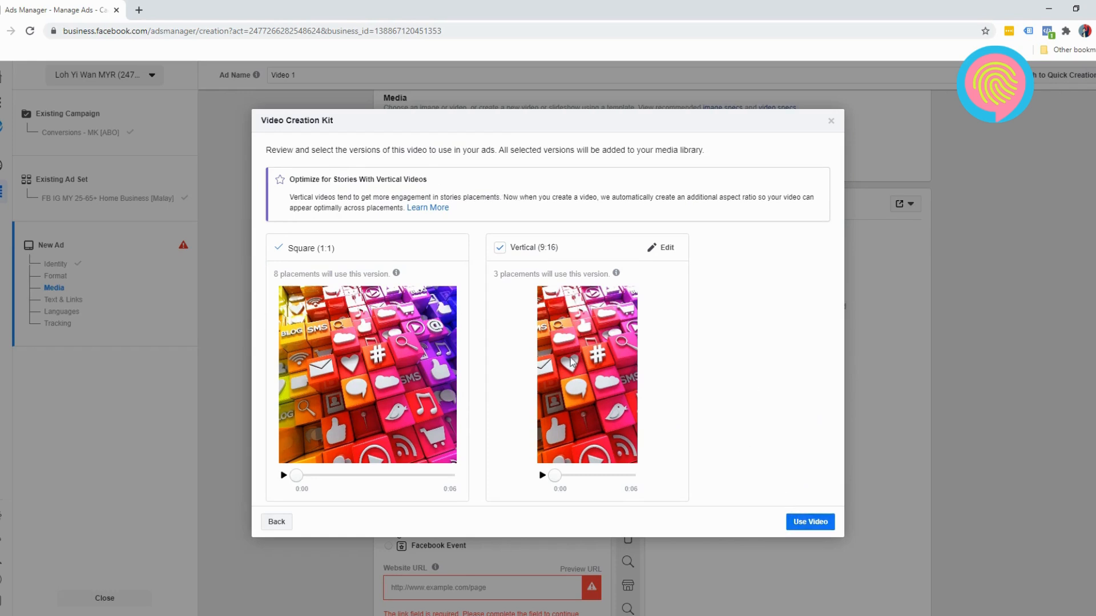
pyautogui.click(800, 524)
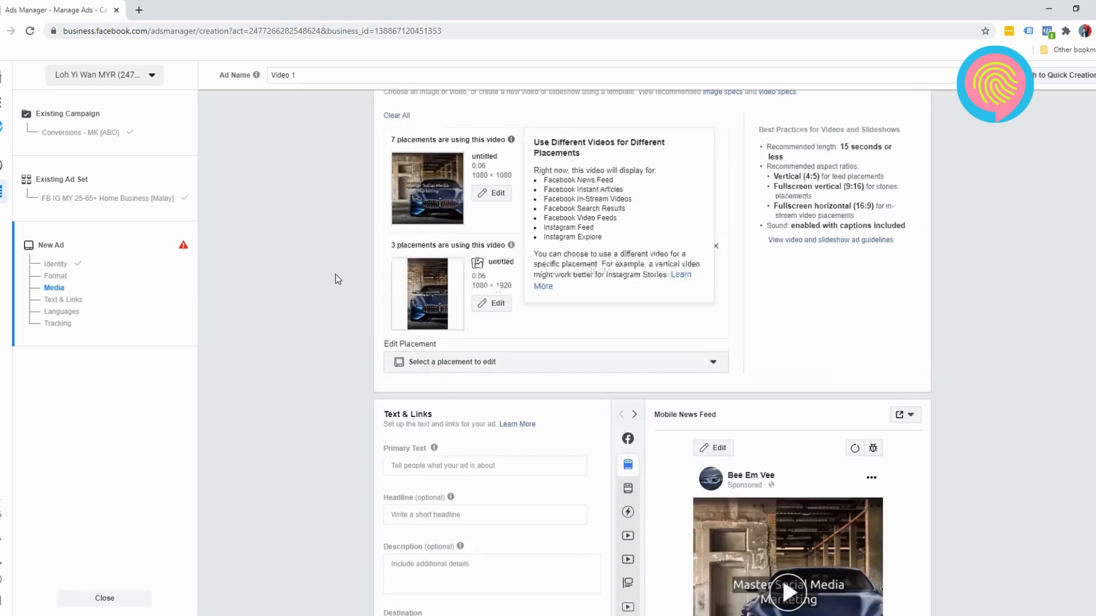
pyautogui.scroll(-5, 336, 274)
pyautogui.scroll(1, 338, 279)
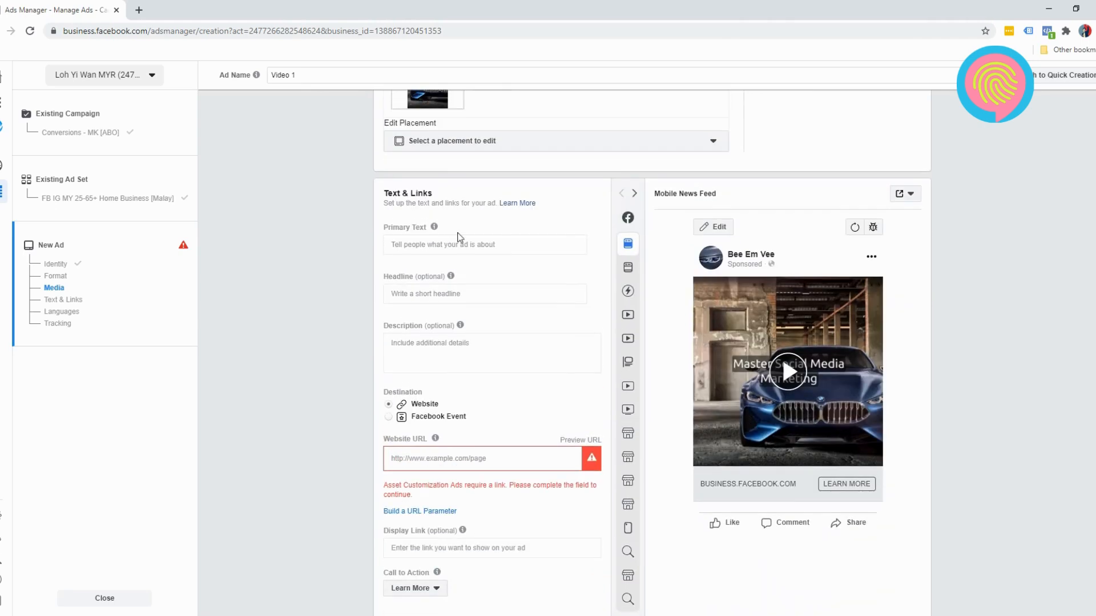
pyautogui.click(448, 243)
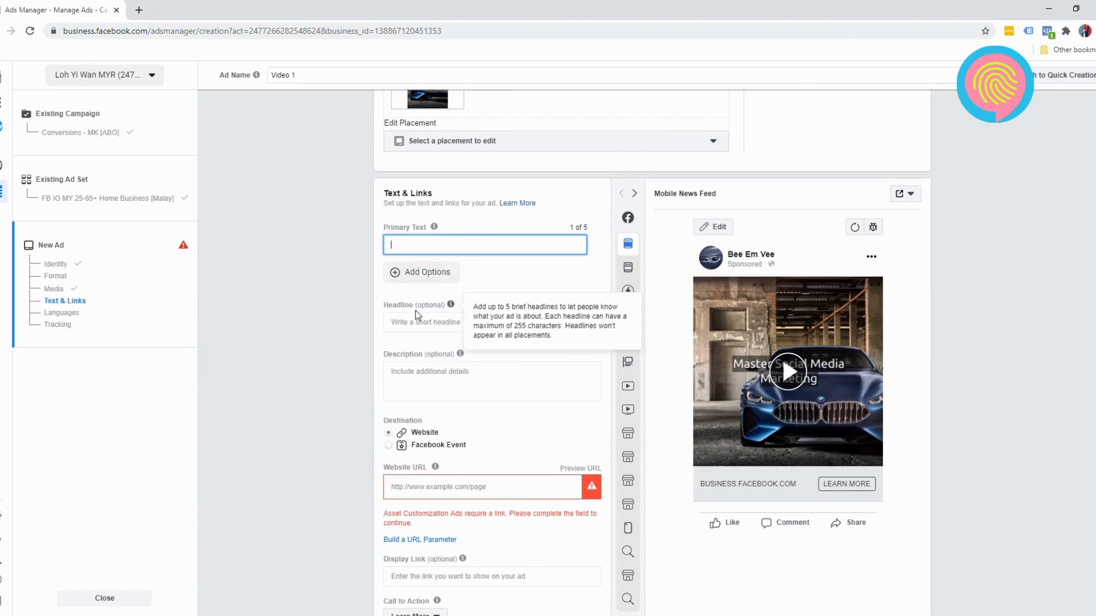
pyautogui.click(327, 390)
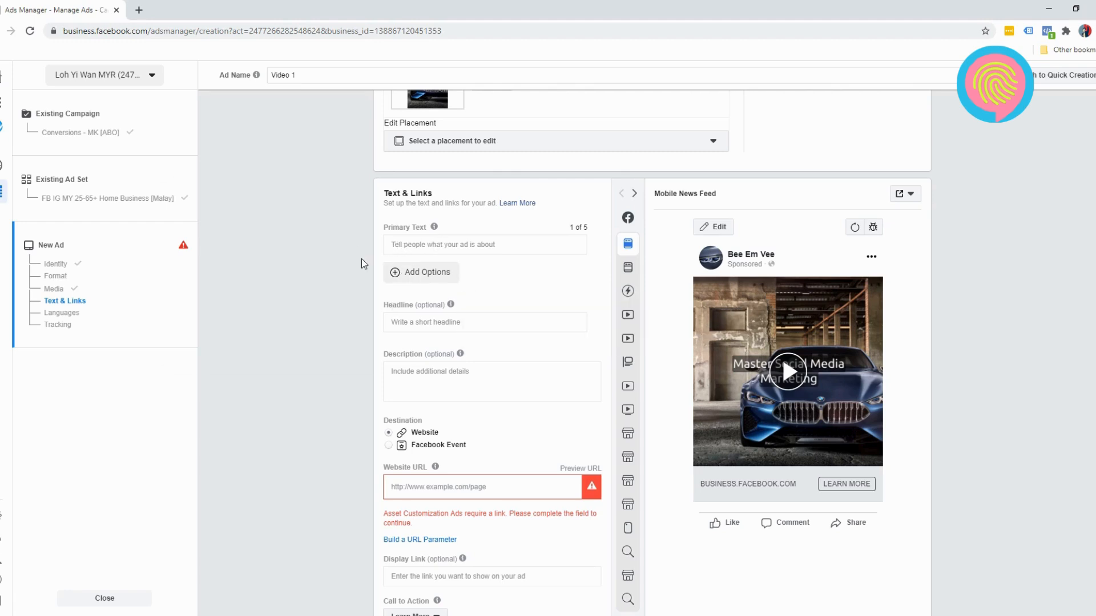
pyautogui.click(1048, 10)
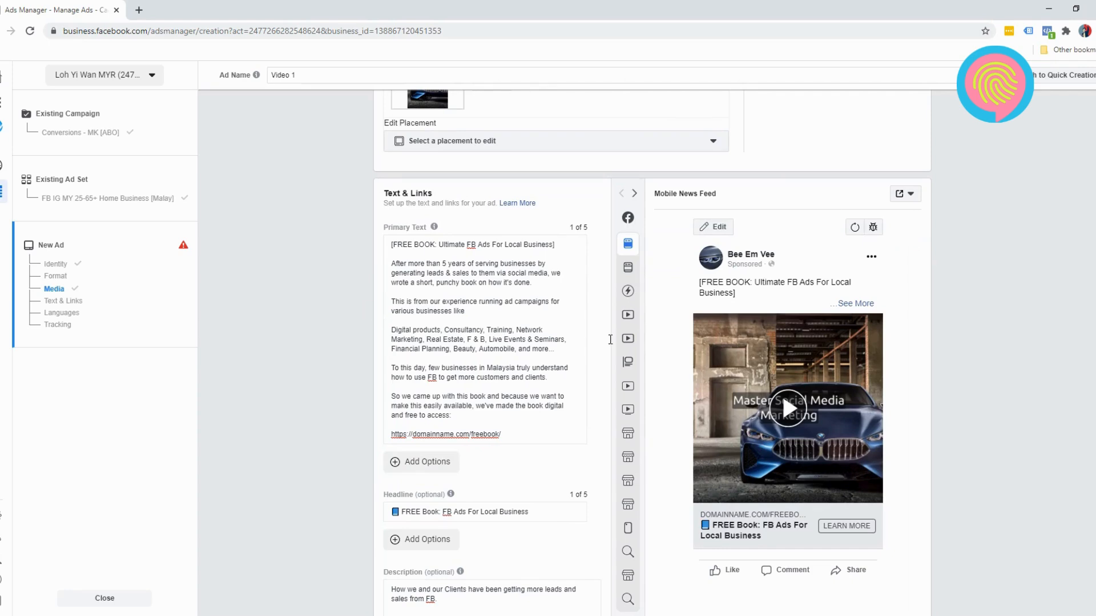
# Step: Examine the expanded primary text in the Mobile News Feed preview, play the ad video and check the link fields
pyautogui.click(863, 307)
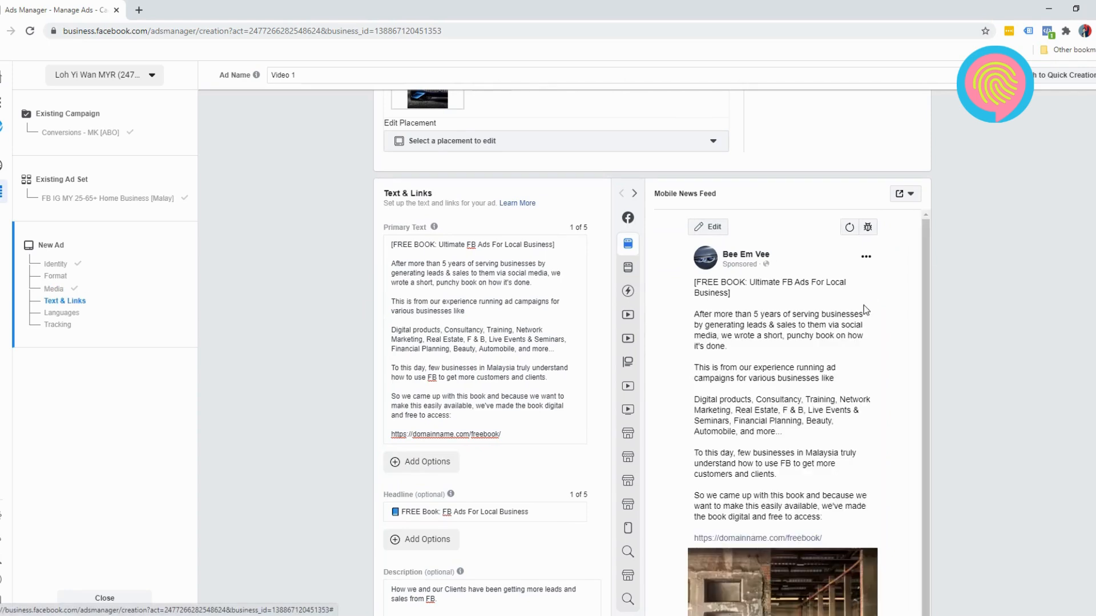
pyautogui.scroll(-3, 852, 323)
pyautogui.scroll(-2, 772, 432)
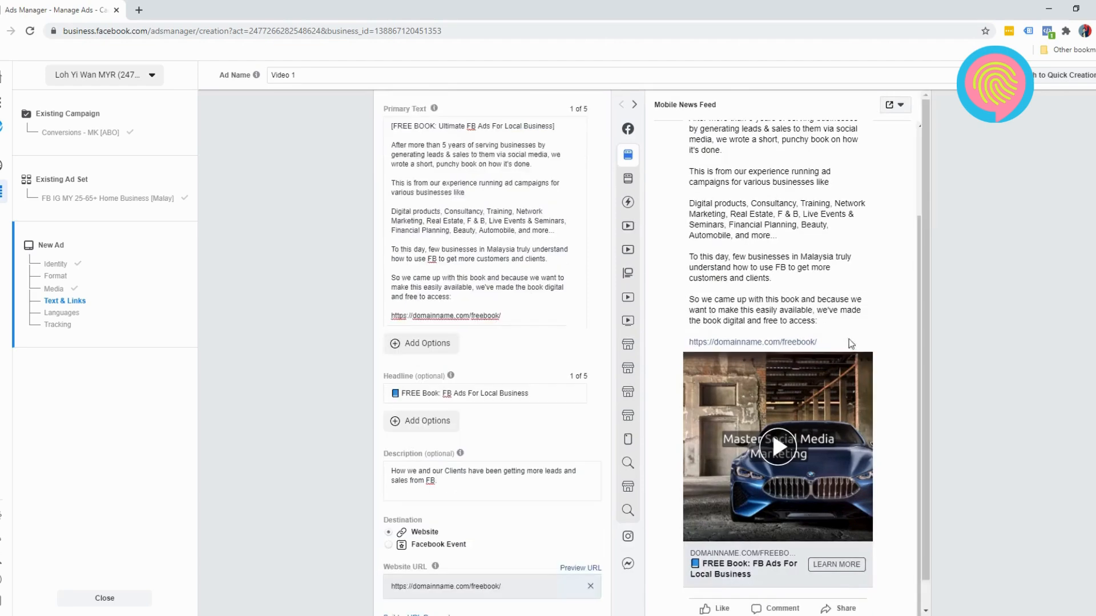
pyautogui.click(780, 449)
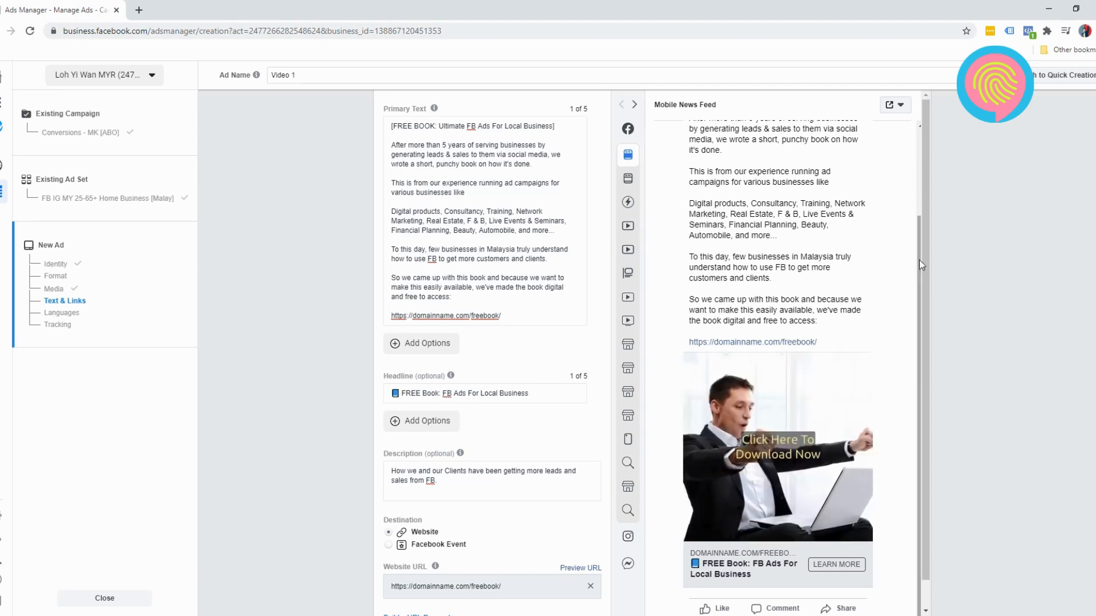
pyautogui.scroll(-1, 982, 287)
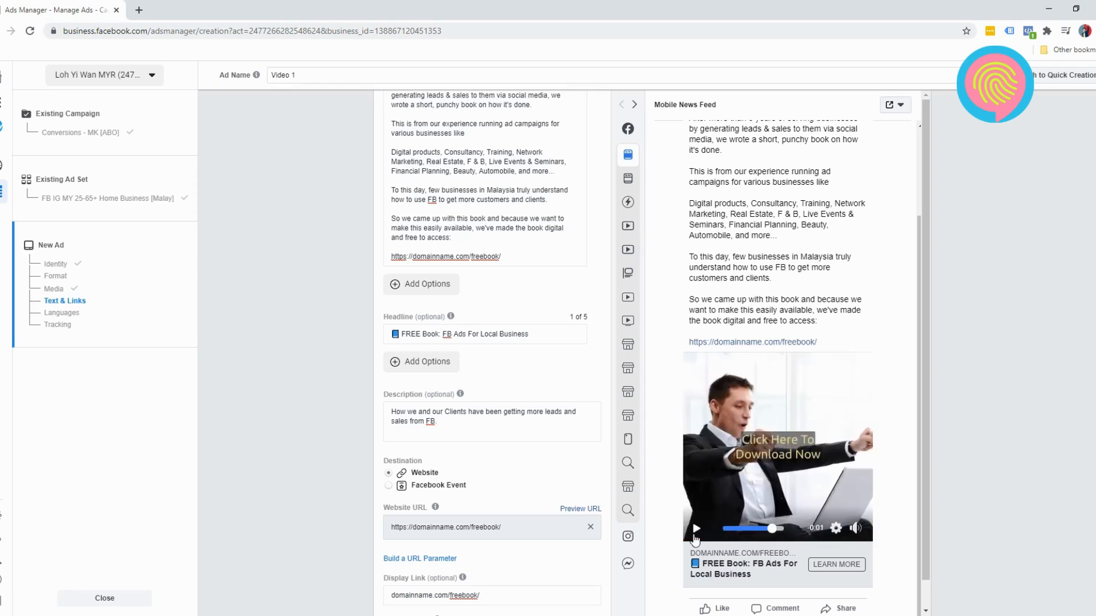
pyautogui.scroll(-2, 964, 405)
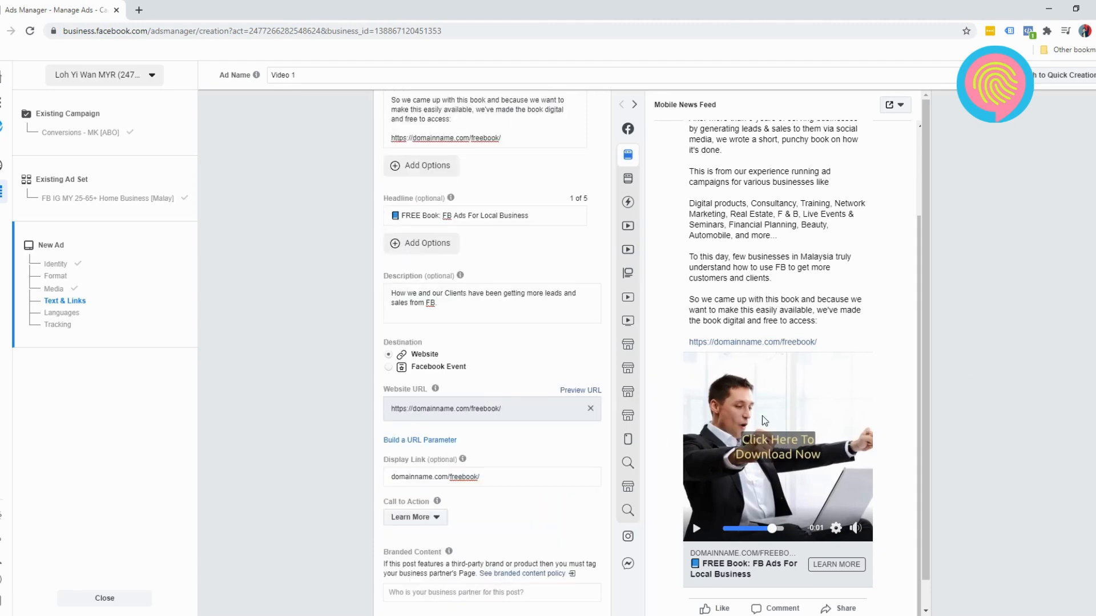
# Step: Review the Video 1 ad summary and save the ad to draft
pyautogui.scroll(-9, 992, 425)
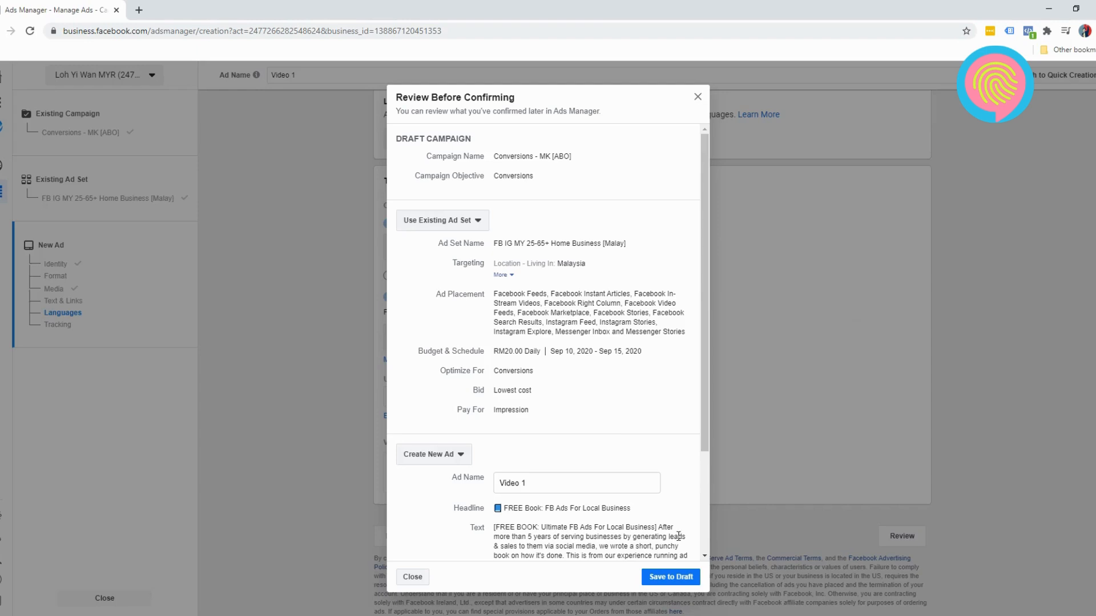
pyautogui.scroll(-3, 670, 532)
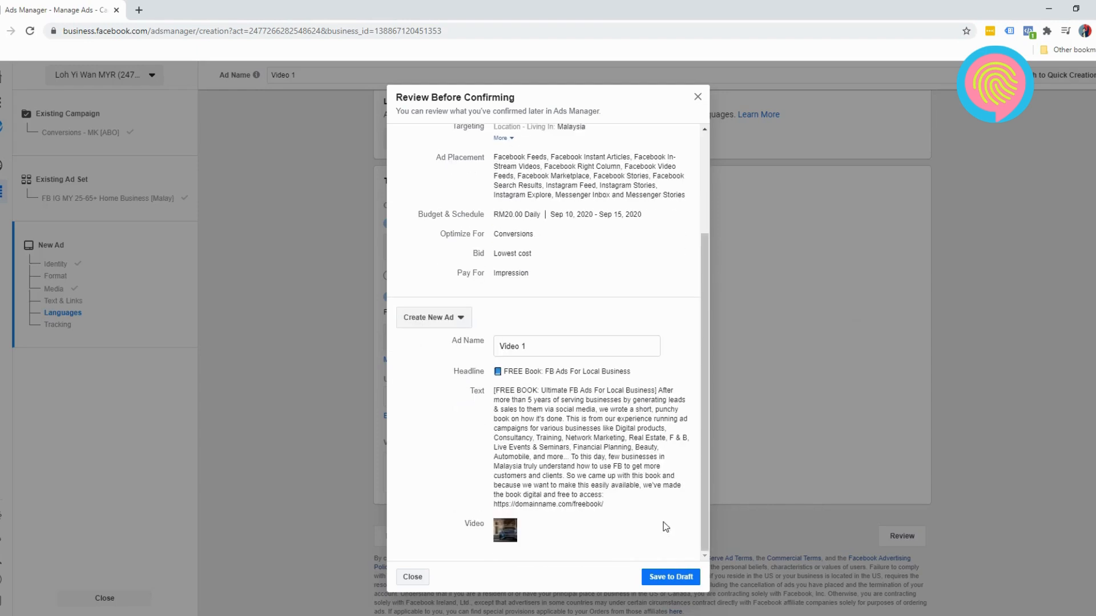
pyautogui.click(669, 578)
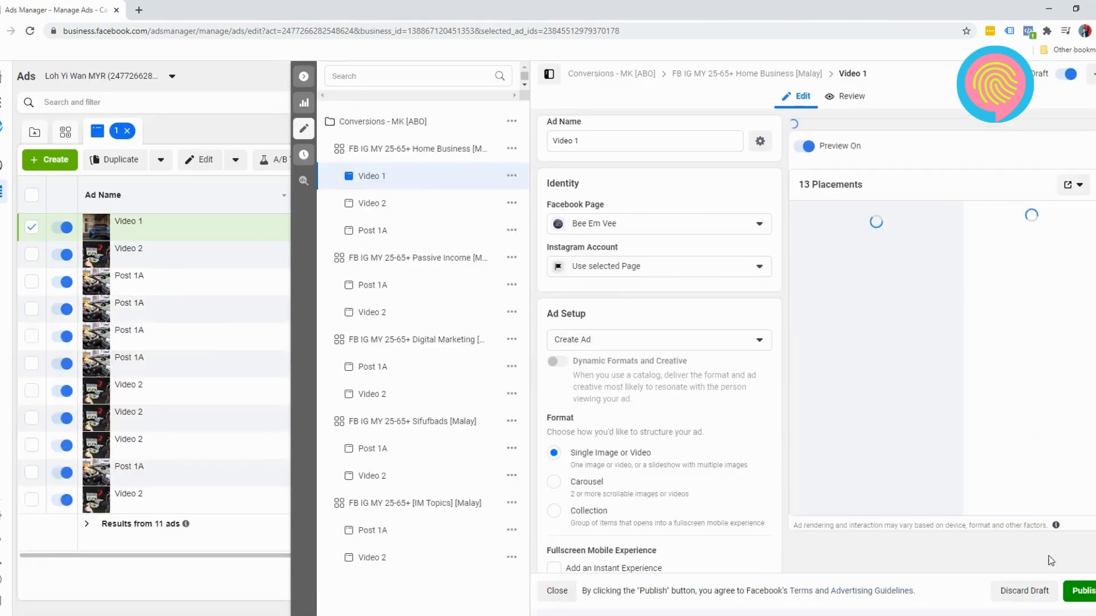
# Step: Publish the Video 1 ad and close the editor to check the delivery status in the ads list
pyautogui.click(1086, 592)
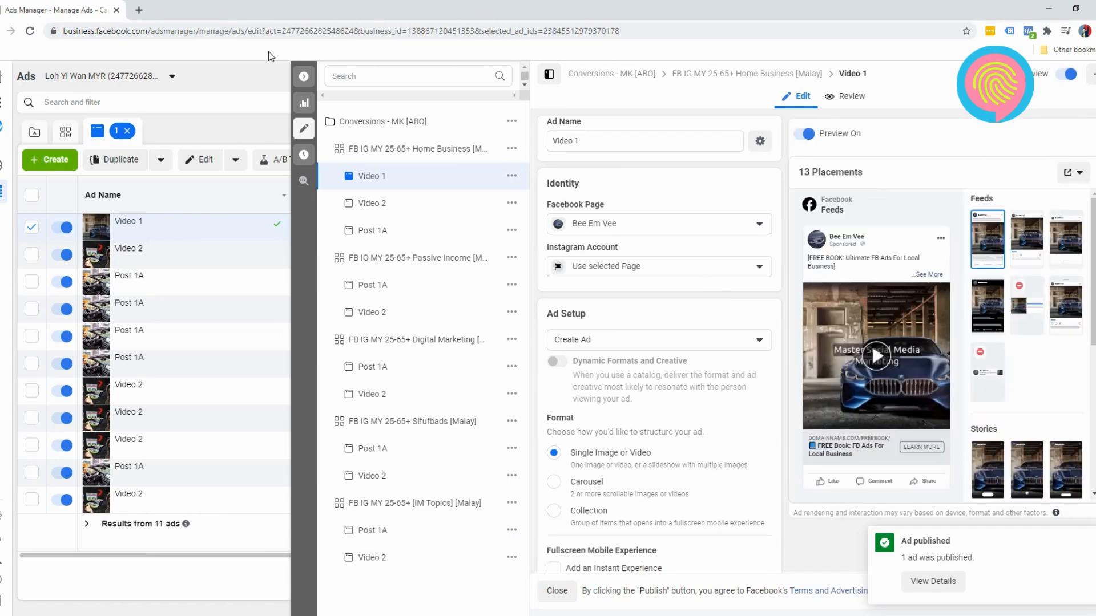
pyautogui.click(306, 75)
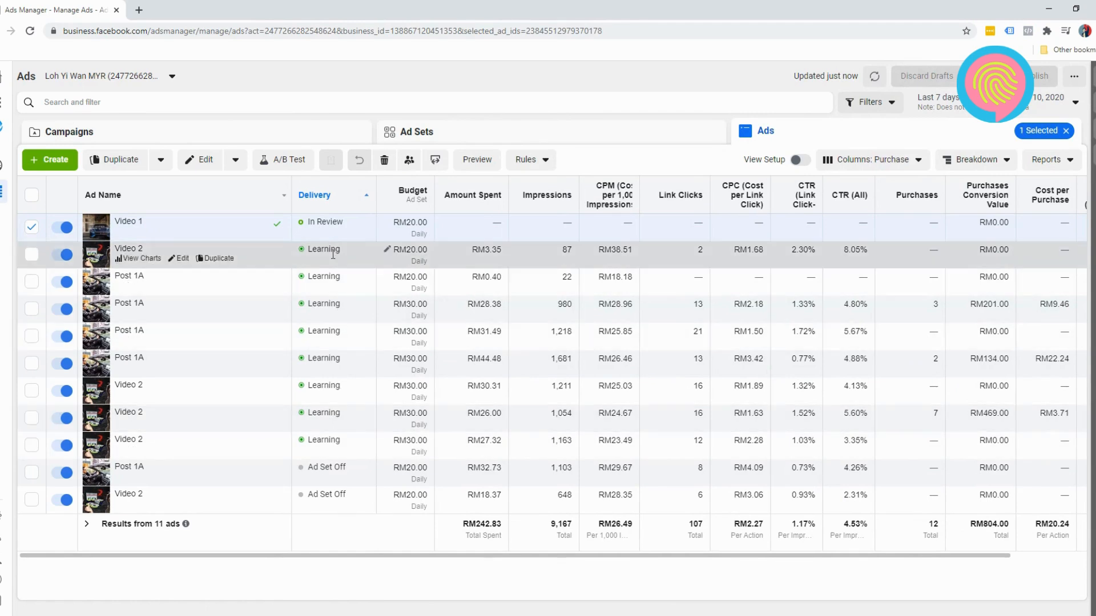
pyautogui.moveTo(336, 260)
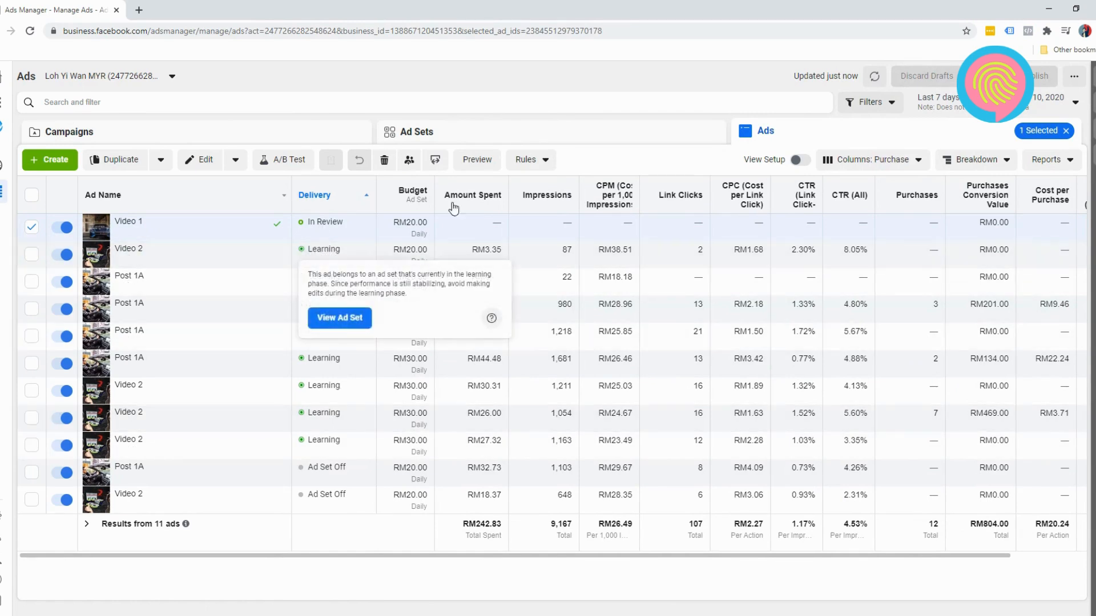